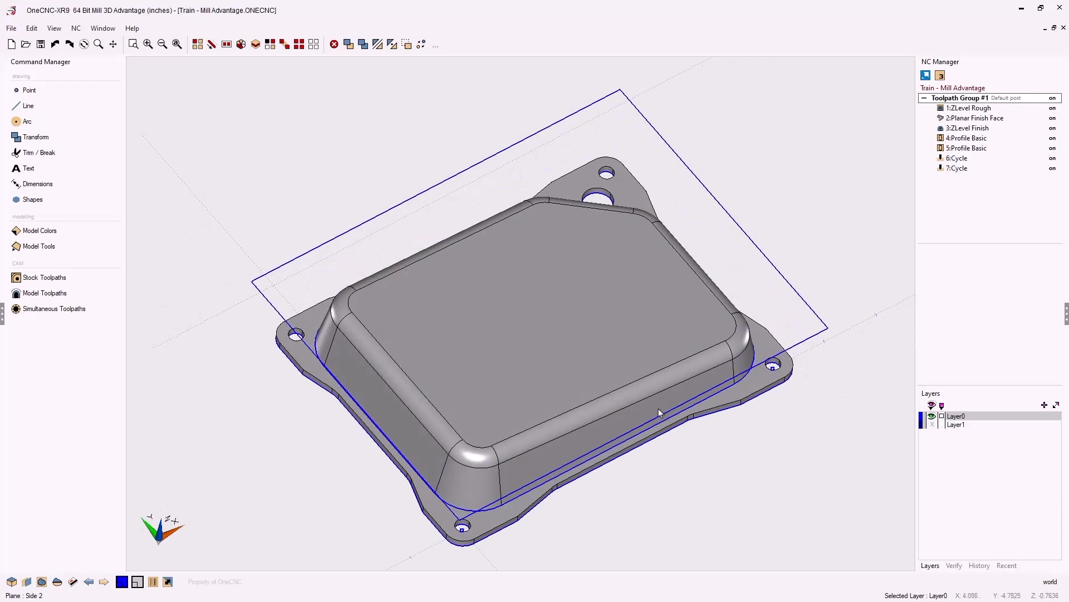
pyautogui.moveTo(663, 414); pyautogui.dragTo(666, 397, button='middle')
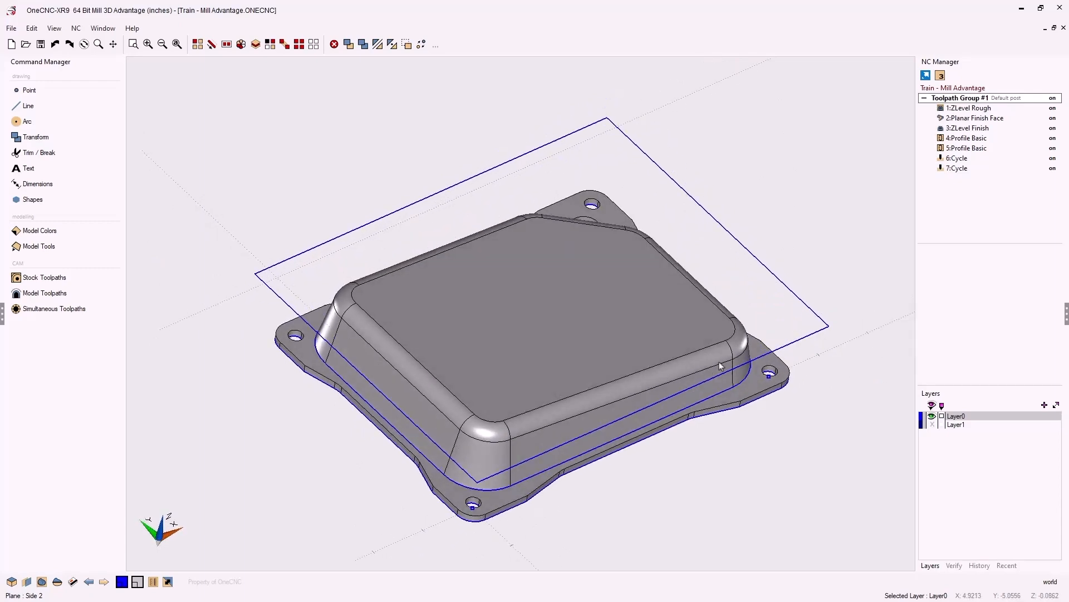
pyautogui.moveTo(719, 364); pyautogui.dragTo(716, 353, button='middle')
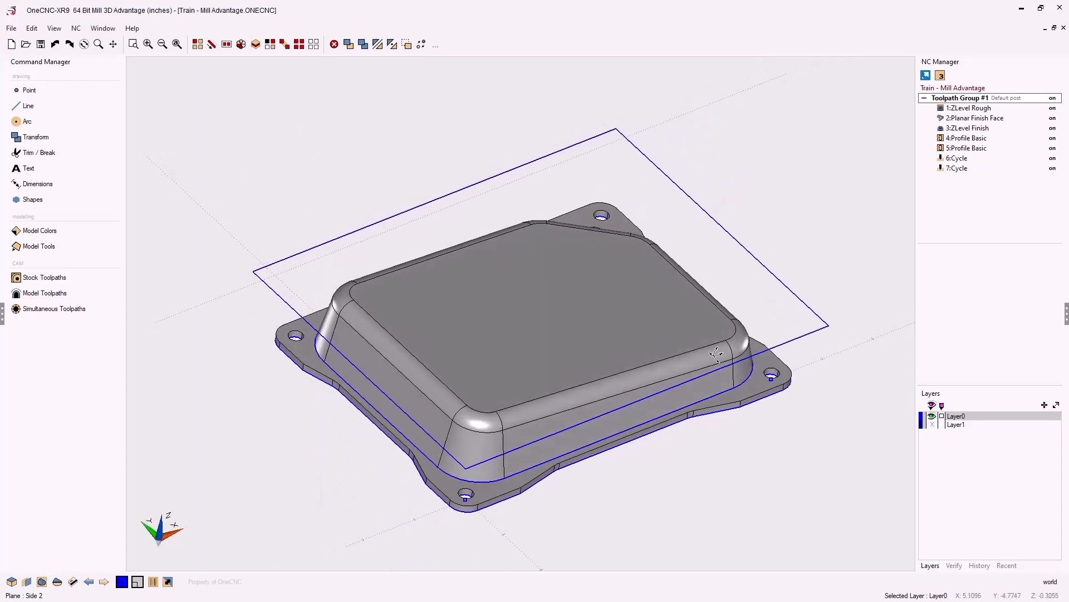
pyautogui.moveTo(738, 487); pyautogui.dragTo(632, 327, button='middle')
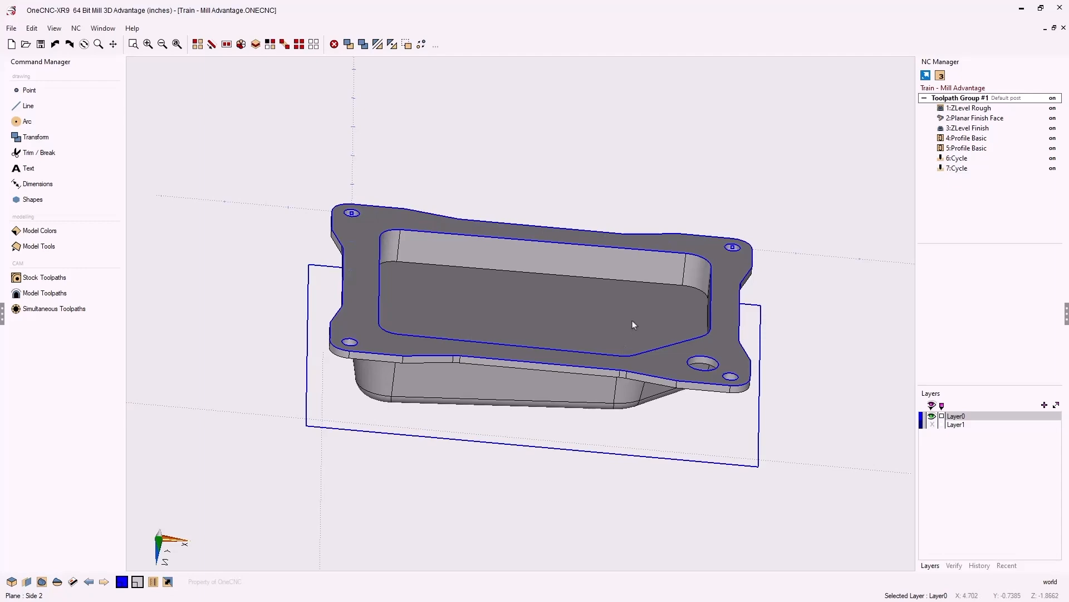
pyautogui.moveTo(633, 319); pyautogui.dragTo(609, 339, button='middle')
# - Rename the existing toolpath group, Toolpath Group #1, as "Setup - Vise"
pyautogui.doubleClick(997, 102)
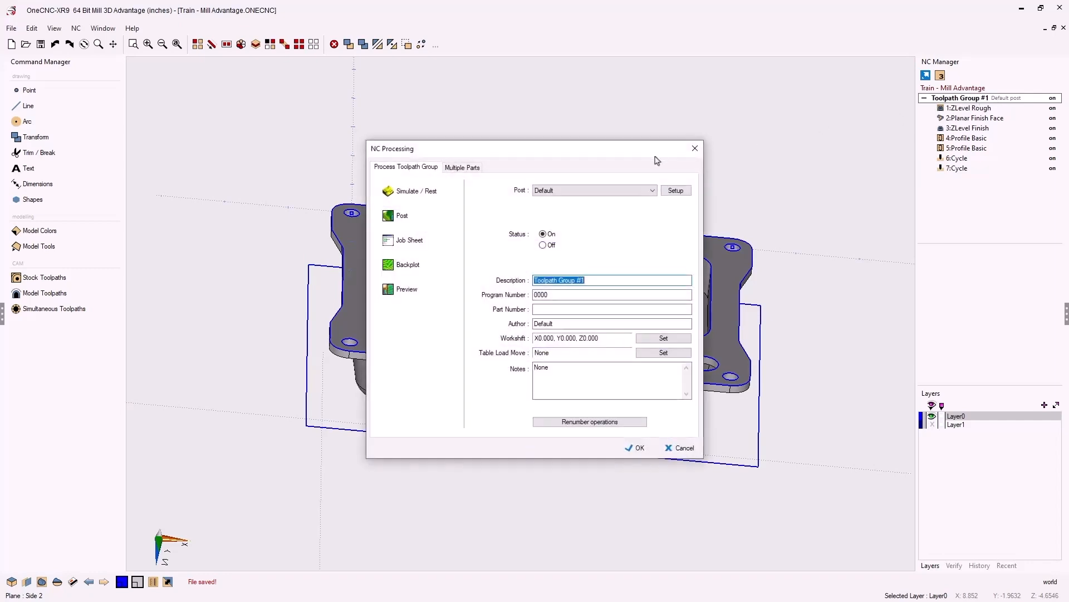
pyautogui.moveTo(617, 156); pyautogui.dragTo(376, 69)
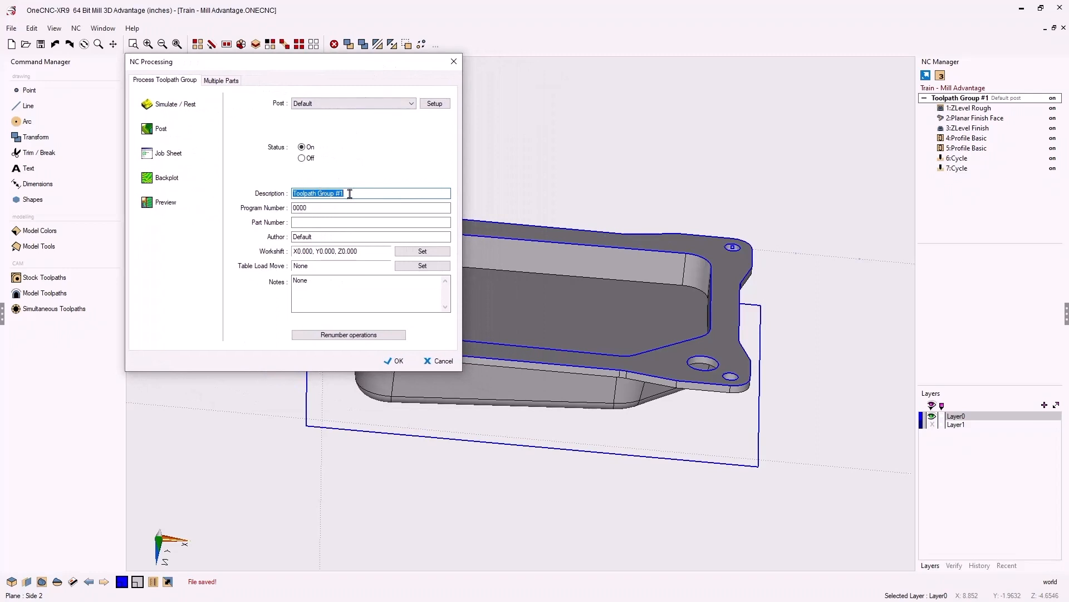
pyautogui.moveTo(350, 193); pyautogui.dragTo(292, 195)
pyautogui.write('Setup - Vise')
pyautogui.click(396, 361)
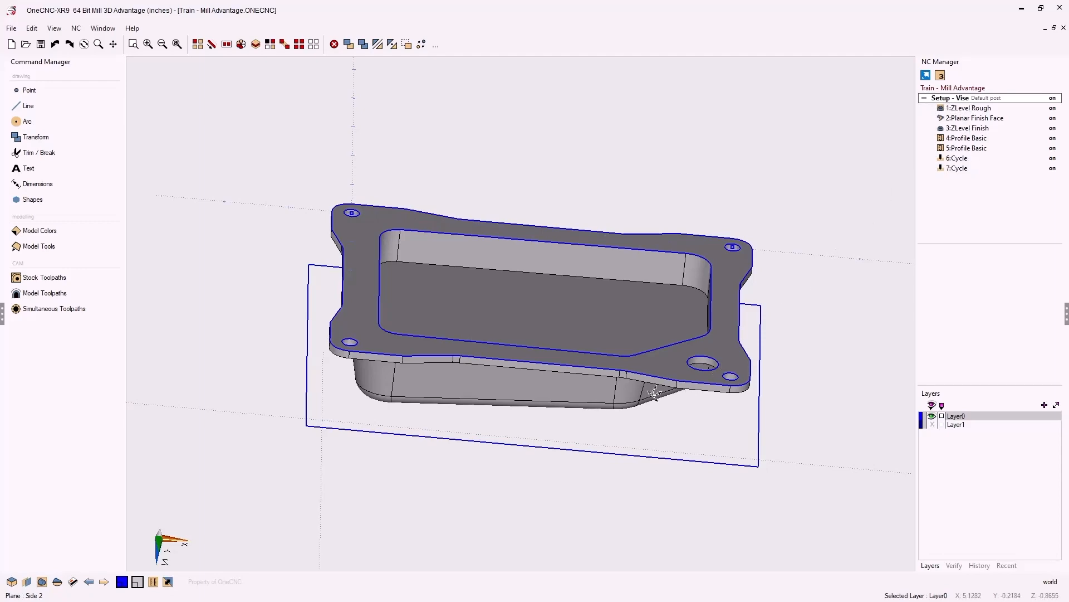
# - Add a new toolpath group after the vise setup and name it "Setup - Soft Jaws"
pyautogui.moveTo(655, 393); pyautogui.dragTo(671, 167, button='middle')
pyautogui.moveTo(661, 323); pyautogui.dragTo(718, 367, button='middle')
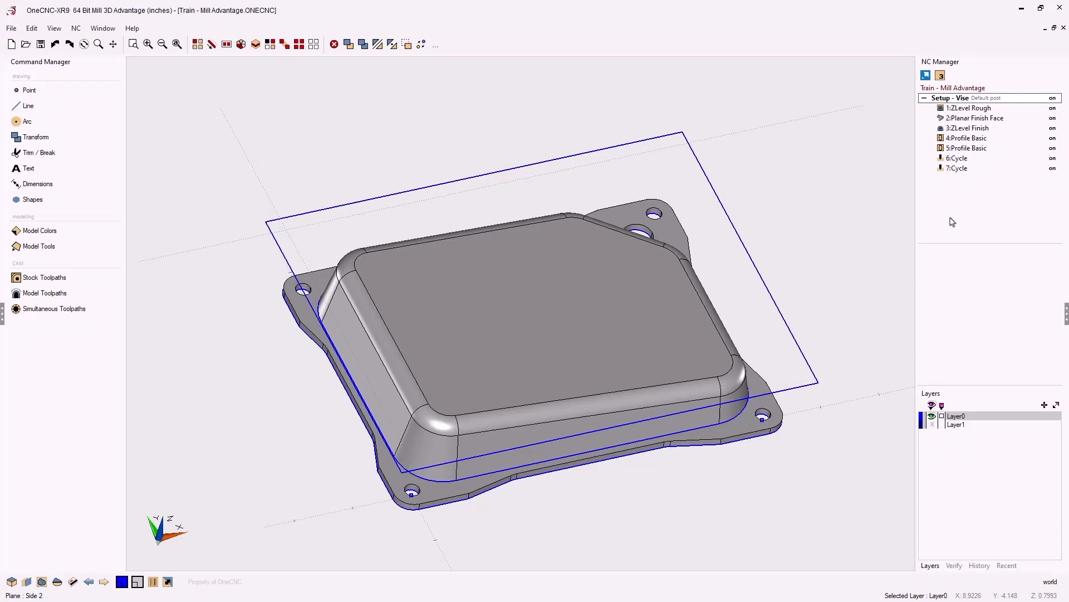
pyautogui.rightClick(977, 198)
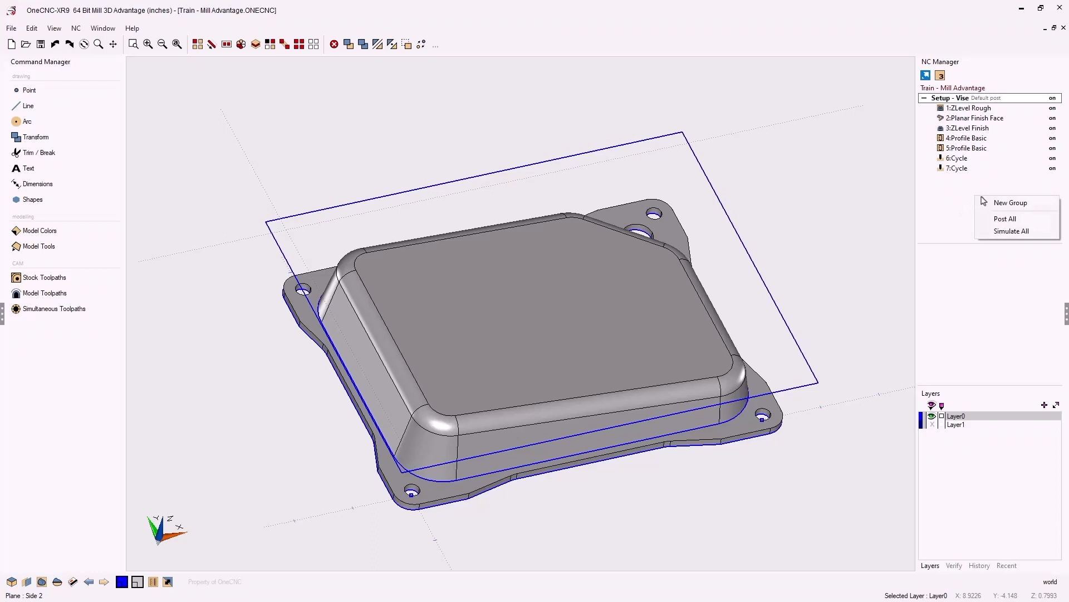
pyautogui.click(1001, 205)
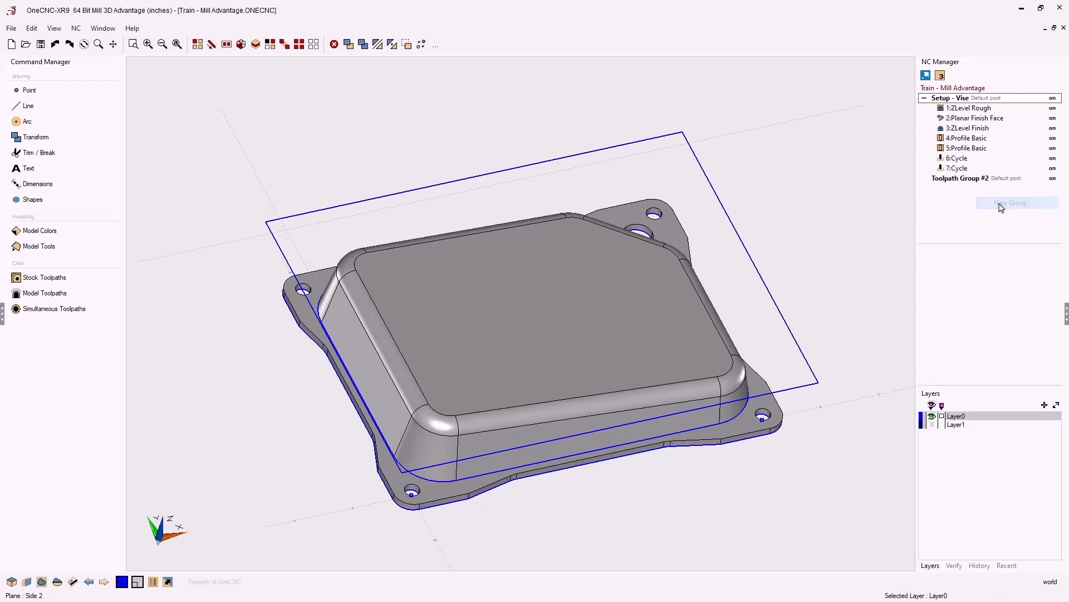
pyautogui.doubleClick(972, 179)
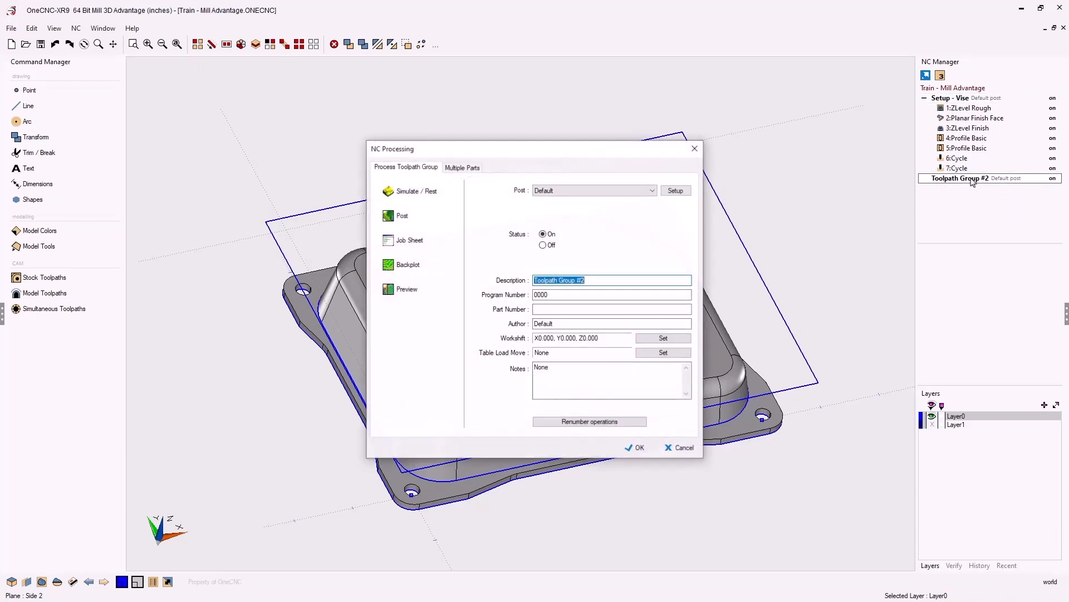
pyautogui.moveTo(635, 154); pyautogui.dragTo(394, 70)
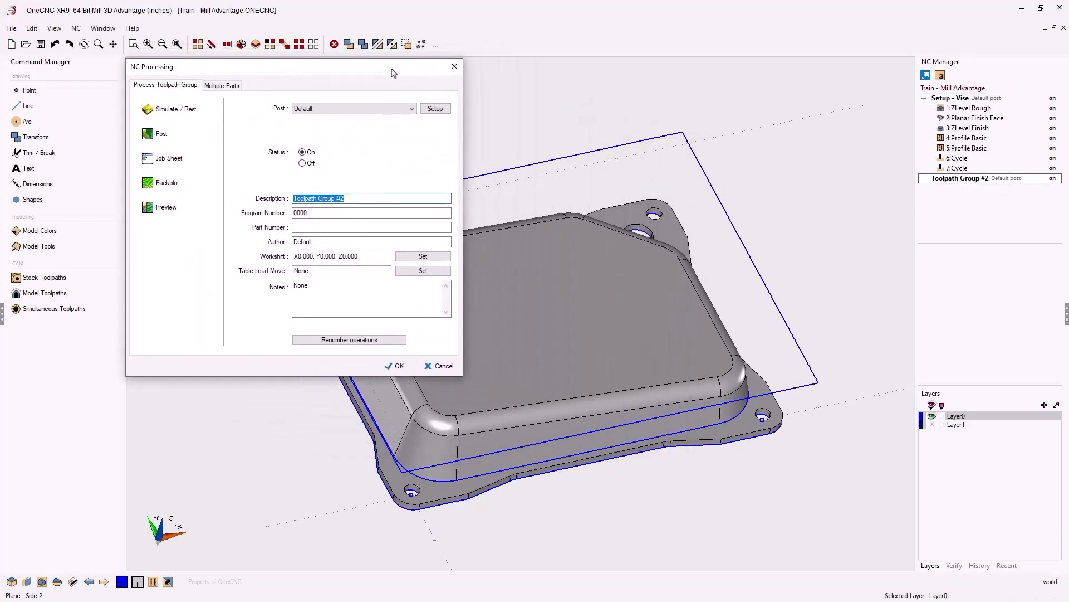
pyautogui.moveTo(354, 198); pyautogui.dragTo(291, 199)
pyautogui.write('Set')
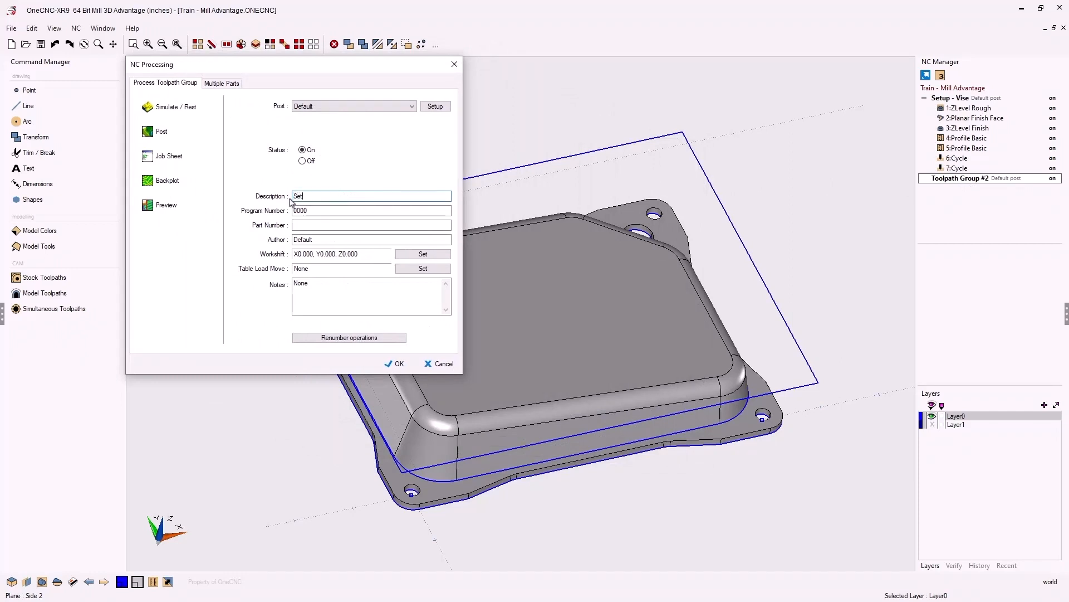
pyautogui.write('up - Soft Jaws')
pyautogui.click(399, 363)
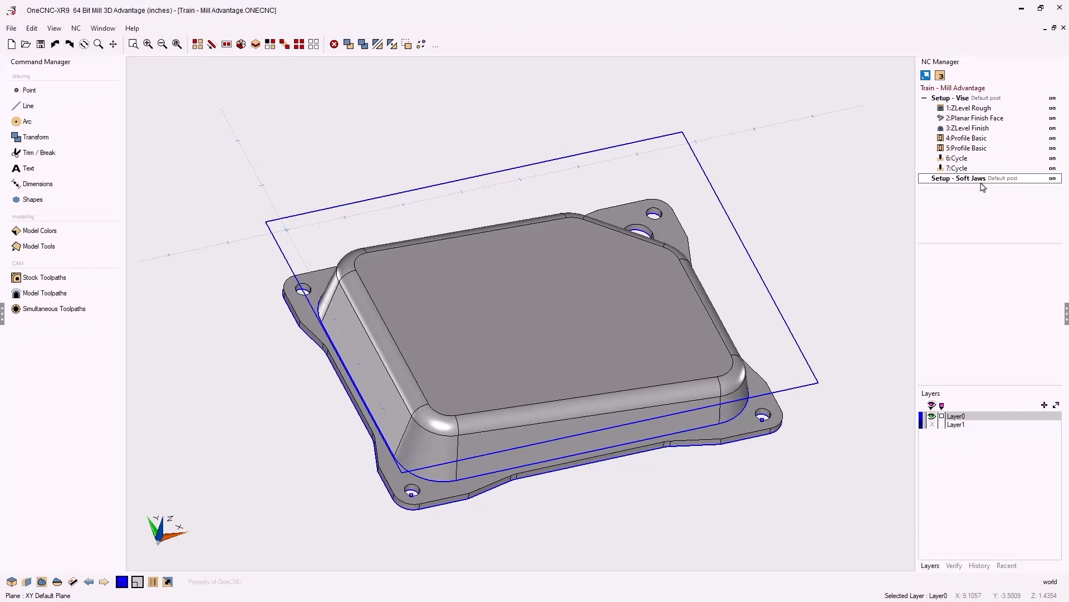
# - Set the type of machining to 3 Axis Repositioned
pyautogui.click(940, 78)
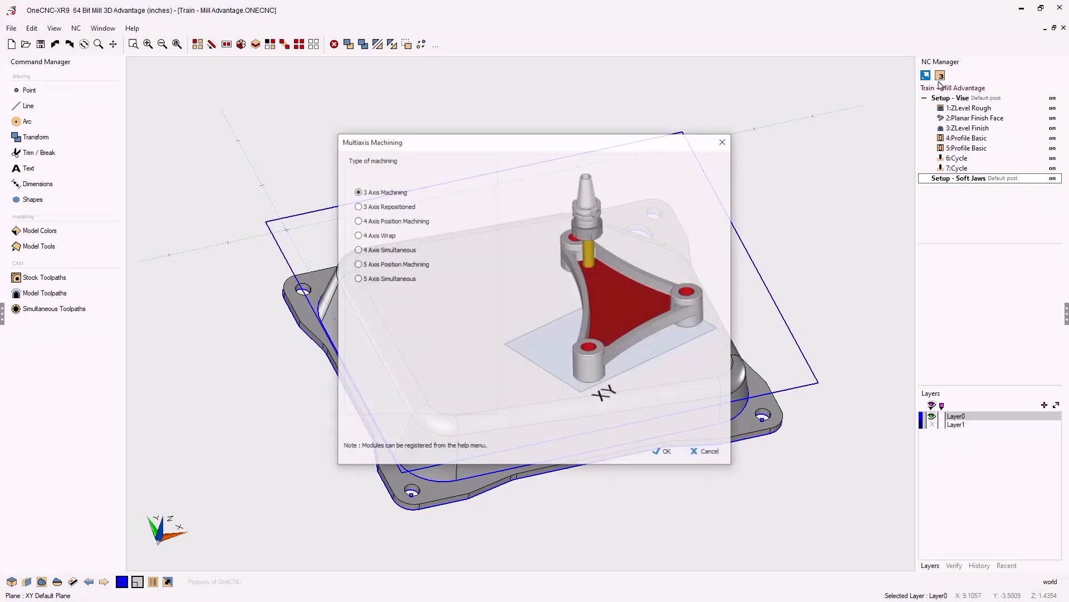
pyautogui.moveTo(630, 133); pyautogui.dragTo(472, 67)
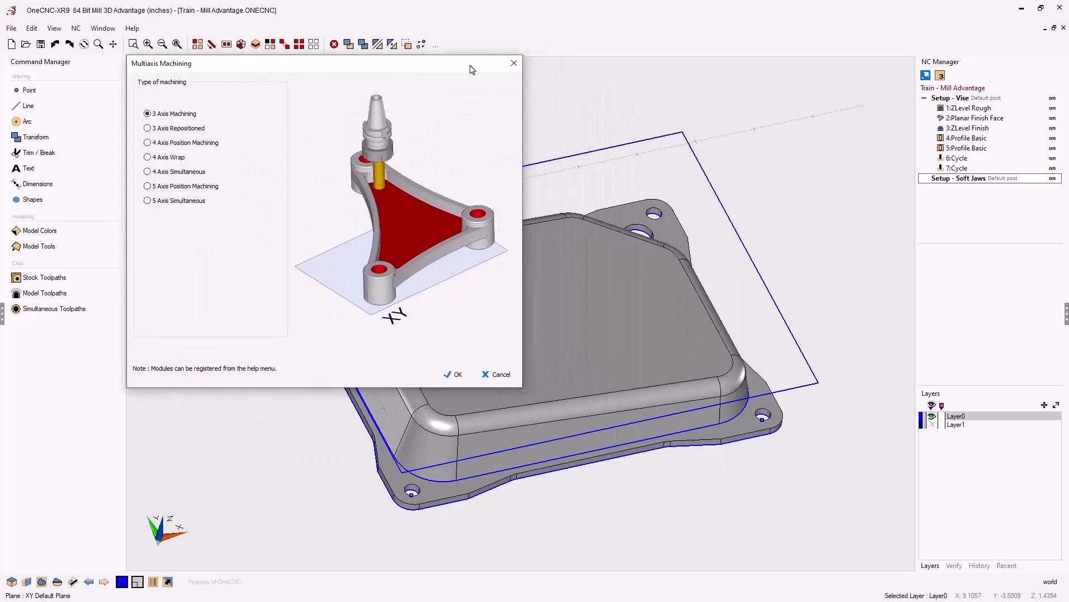
pyautogui.click(148, 128)
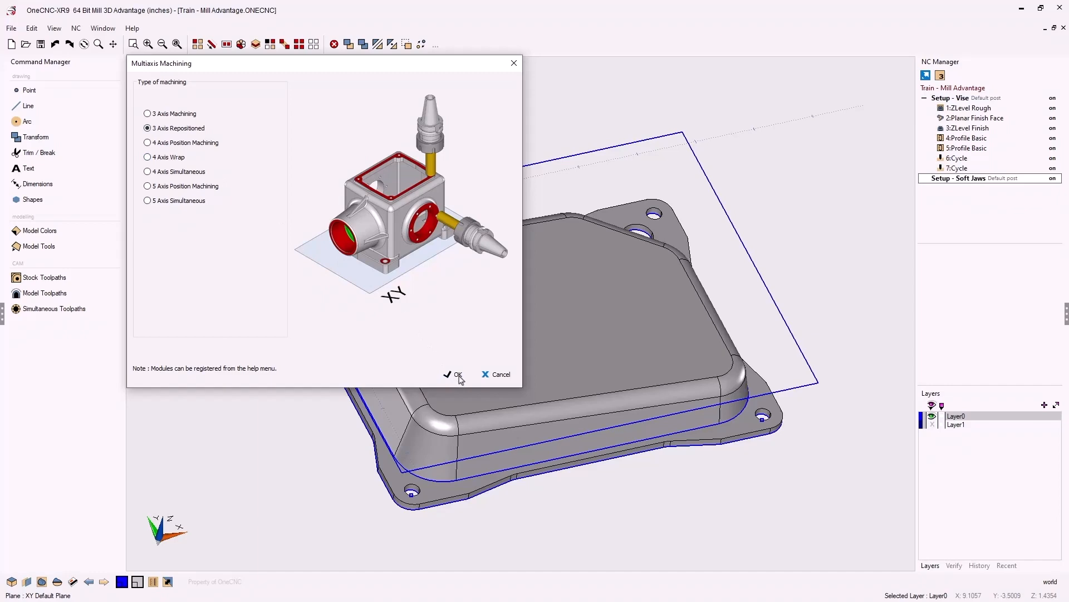
pyautogui.click(457, 374)
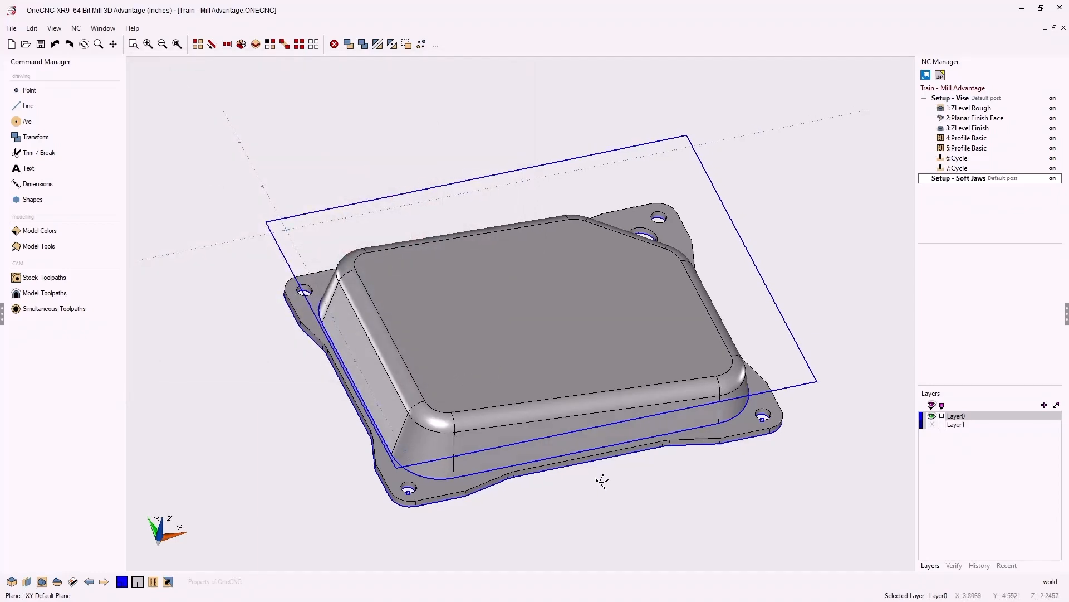
# - Make the saved plane Side 2 the current working plane for the underside of the part
pyautogui.moveTo(602, 482); pyautogui.dragTo(590, 266, button='middle')
pyautogui.moveTo(567, 355); pyautogui.dragTo(546, 273, button='middle')
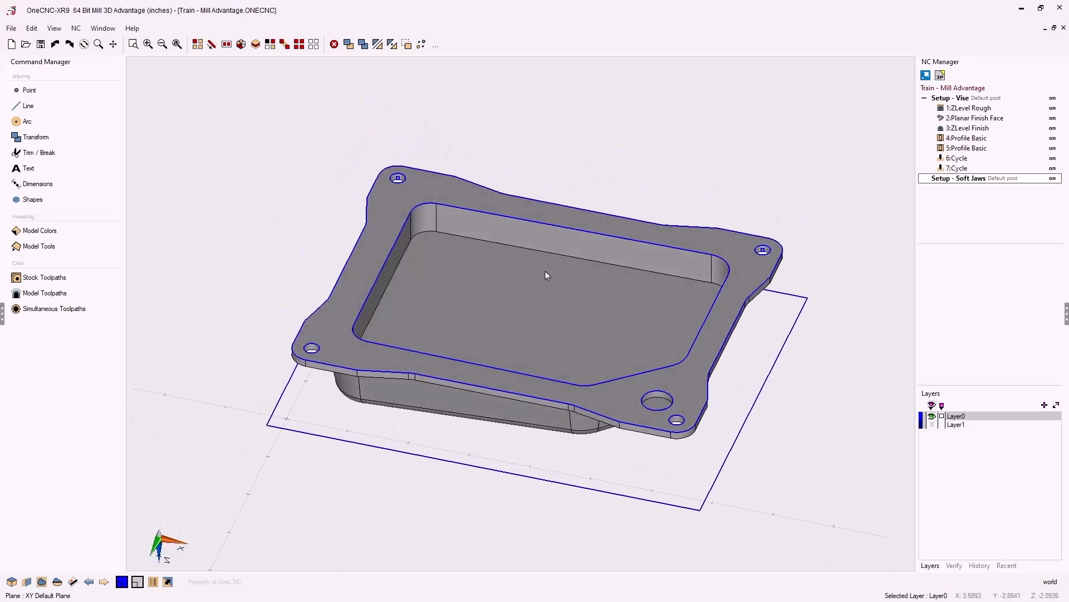
pyautogui.click(28, 581)
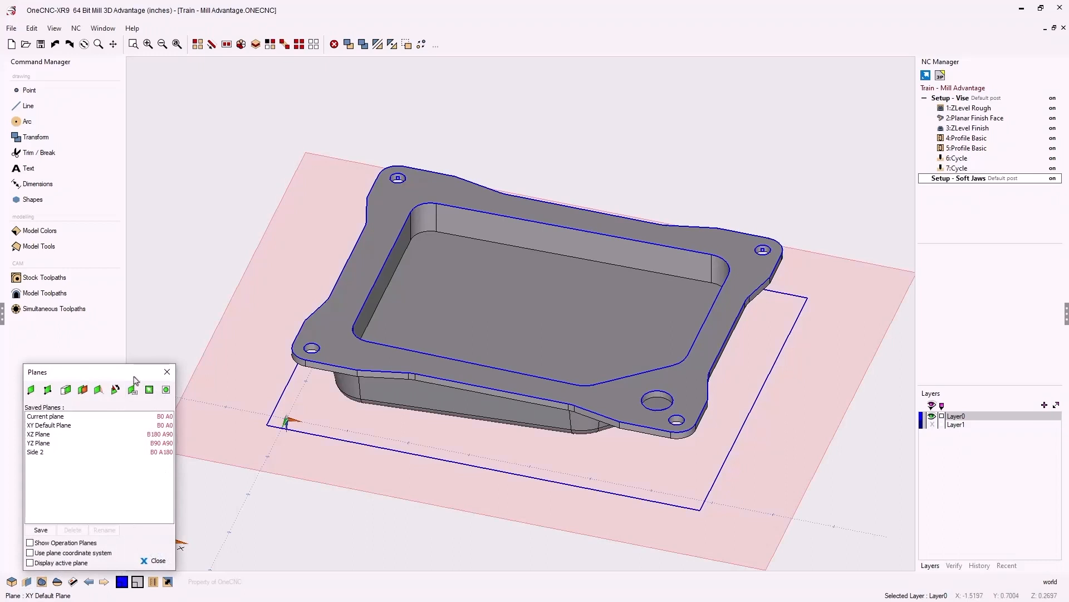
pyautogui.moveTo(135, 381); pyautogui.dragTo(237, 73)
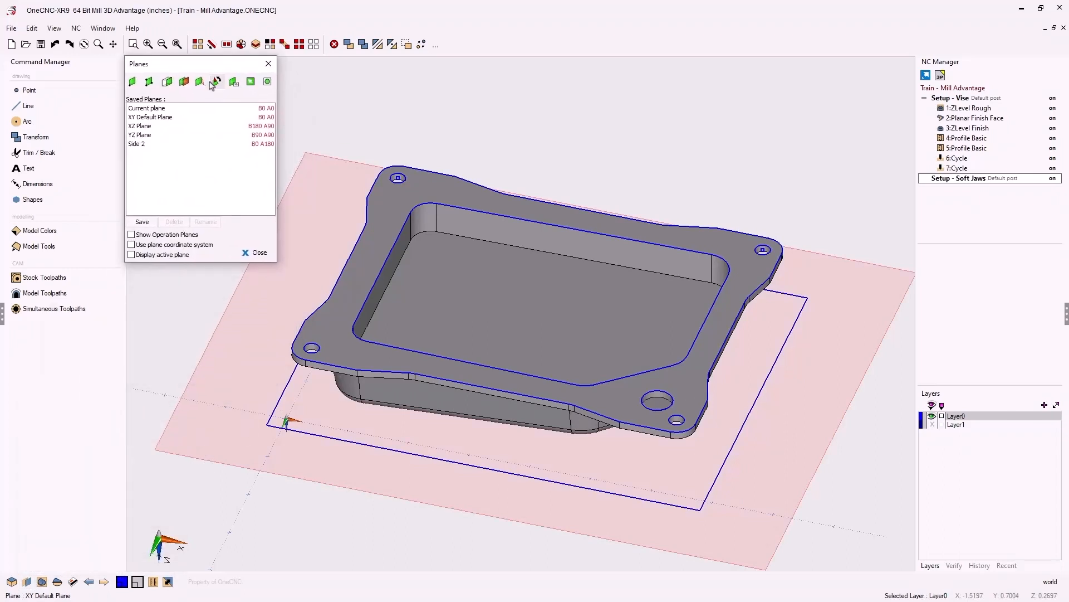
pyautogui.doubleClick(139, 144)
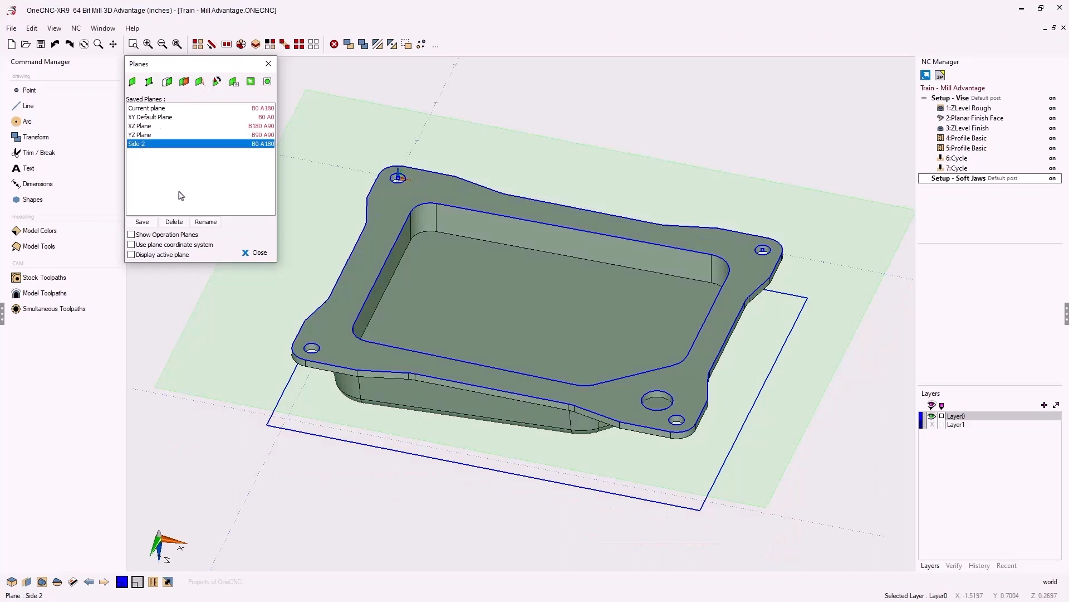
pyautogui.click(257, 253)
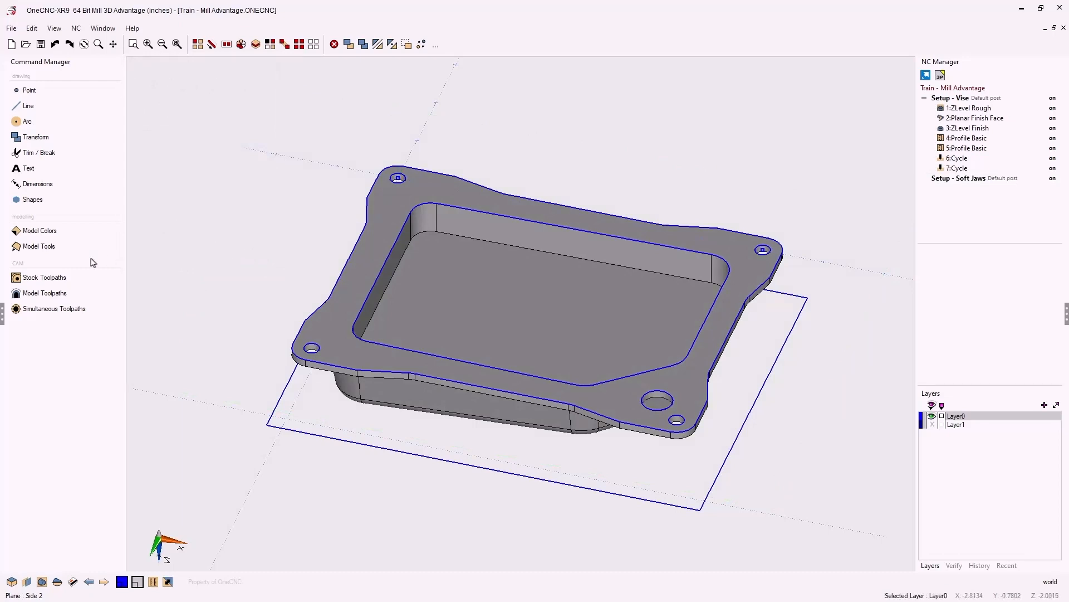
# - Start a Facing stock toolpath and choose the rectangular stock outline around the part as its boundary
pyautogui.click(47, 278)
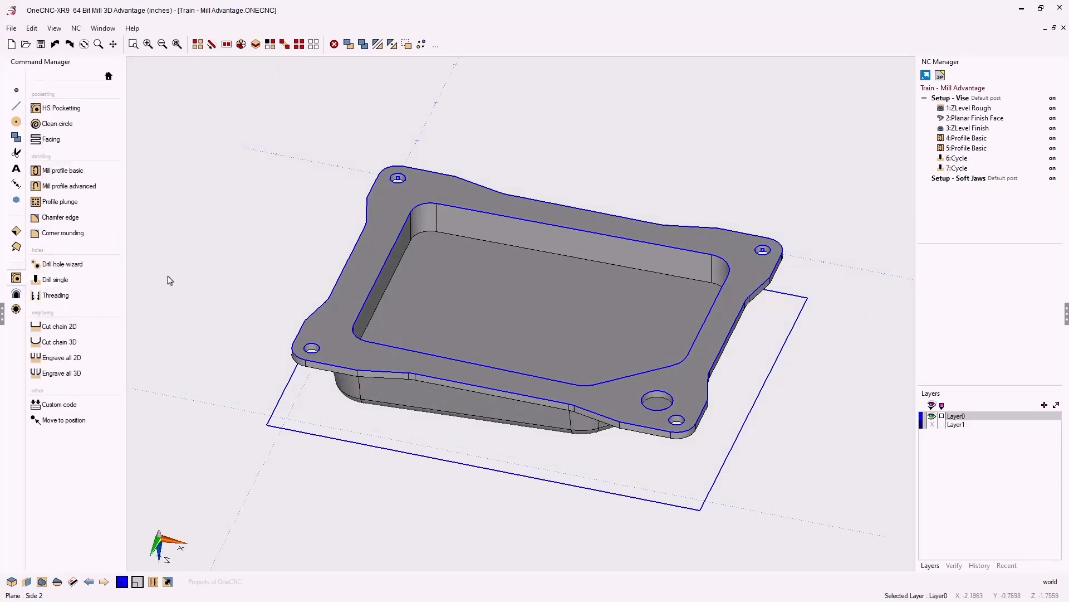
pyautogui.click(58, 141)
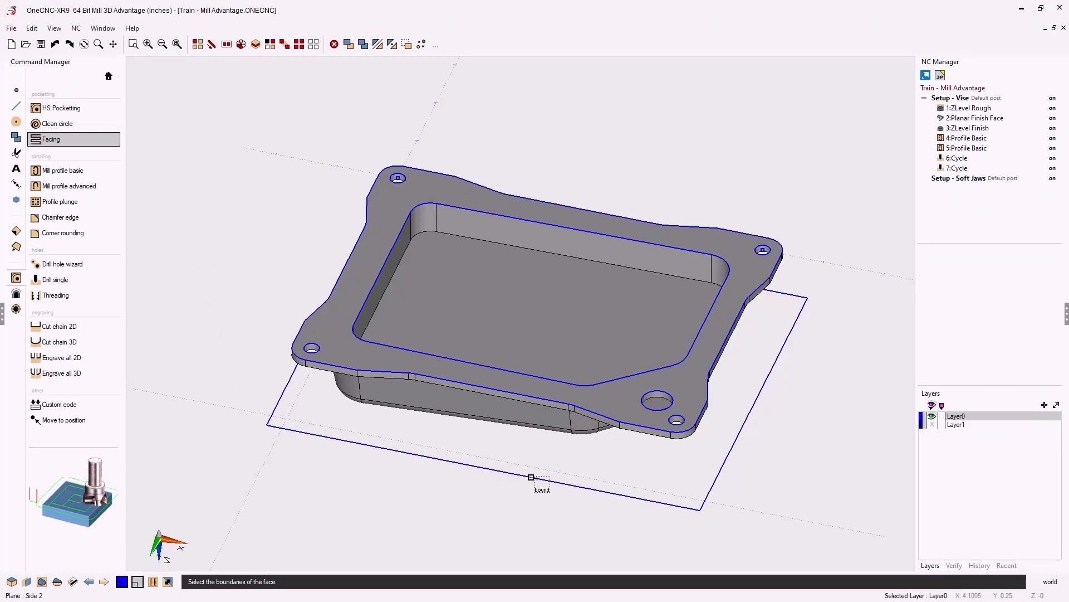
pyautogui.click(625, 493)
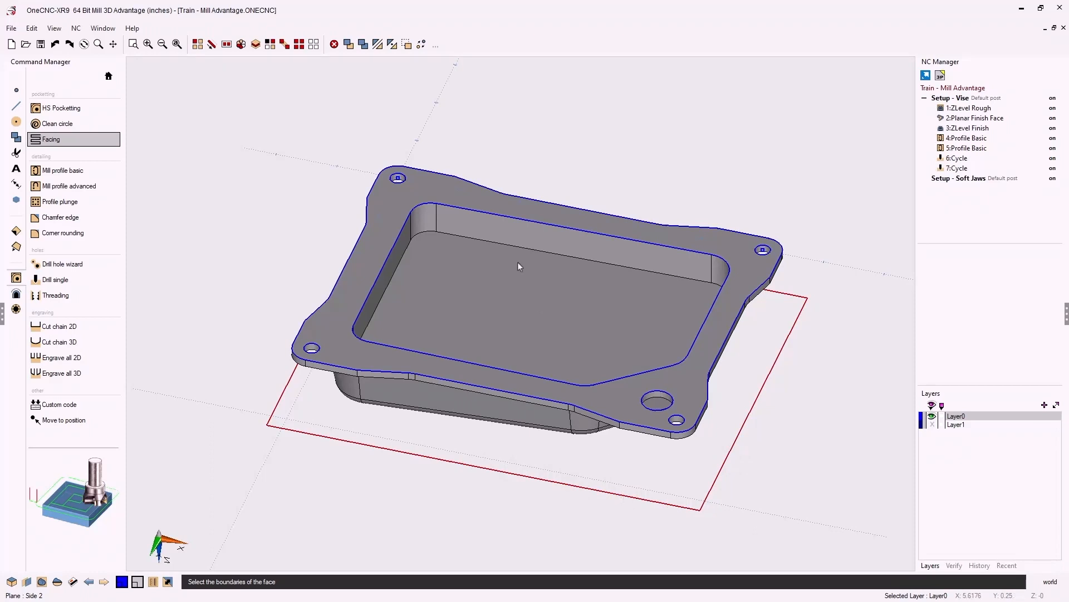
pyautogui.press('Return')
# - Choose the 2 INCH INSERT FACE MILL from the tool library's facing tools for the facing operation
pyautogui.moveTo(446, 107); pyautogui.dragTo(353, 74)
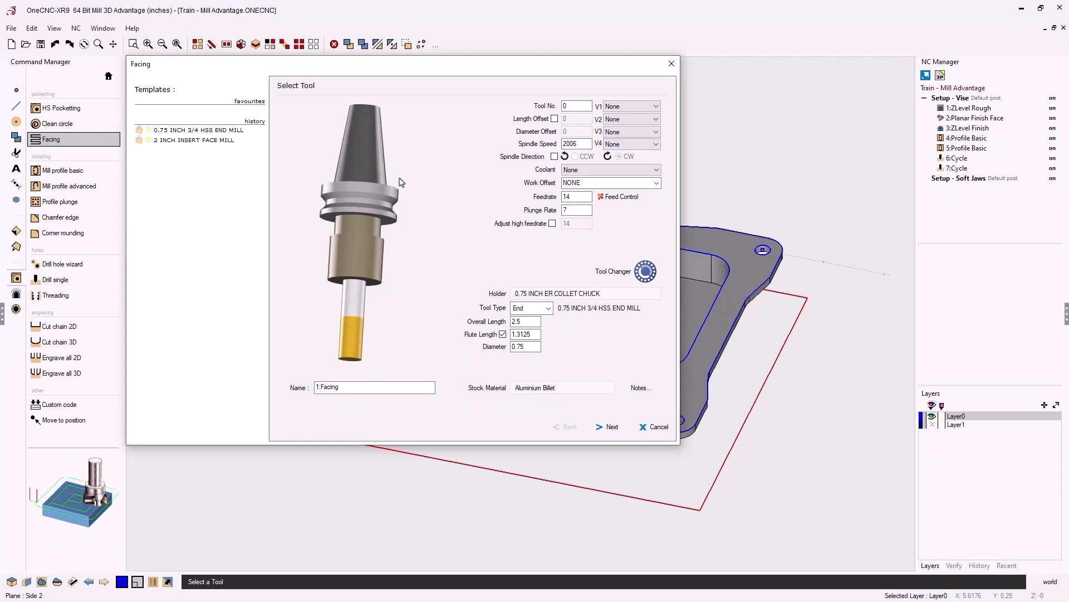
pyautogui.click(366, 267)
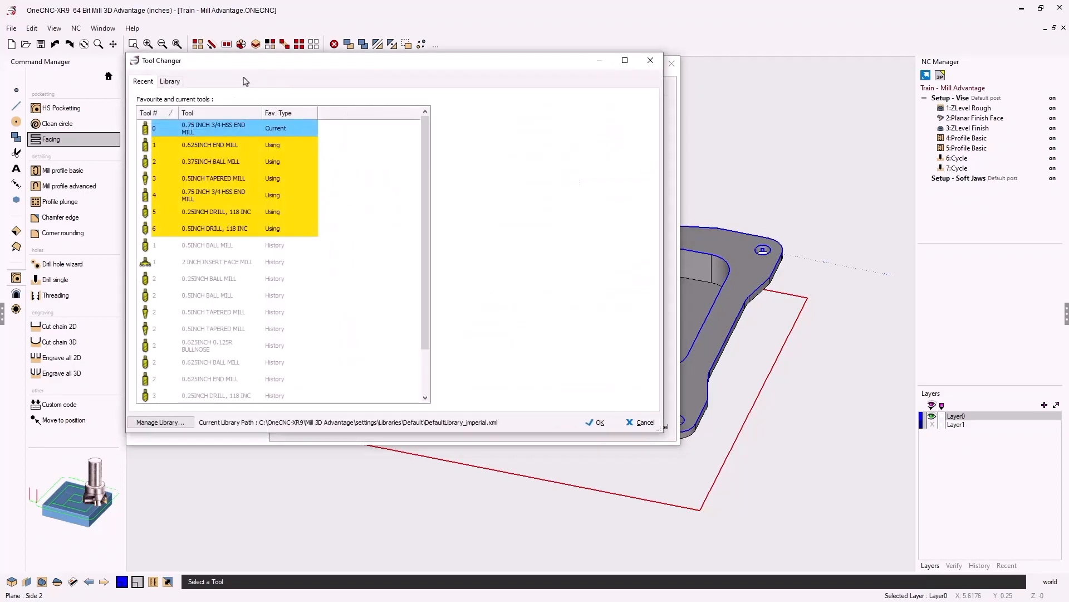
pyautogui.click(171, 82)
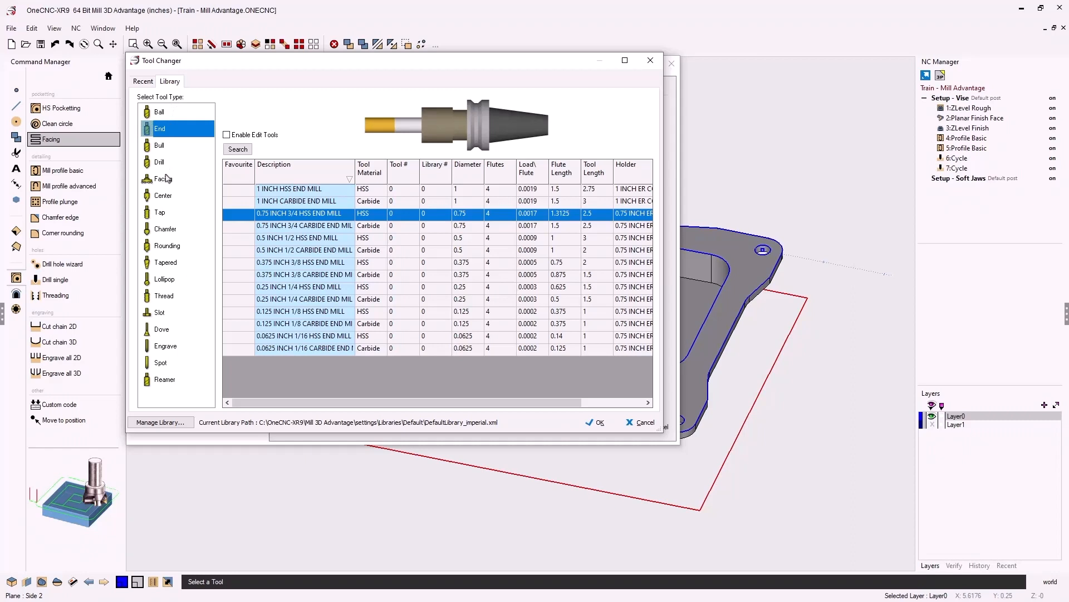
pyautogui.click(166, 182)
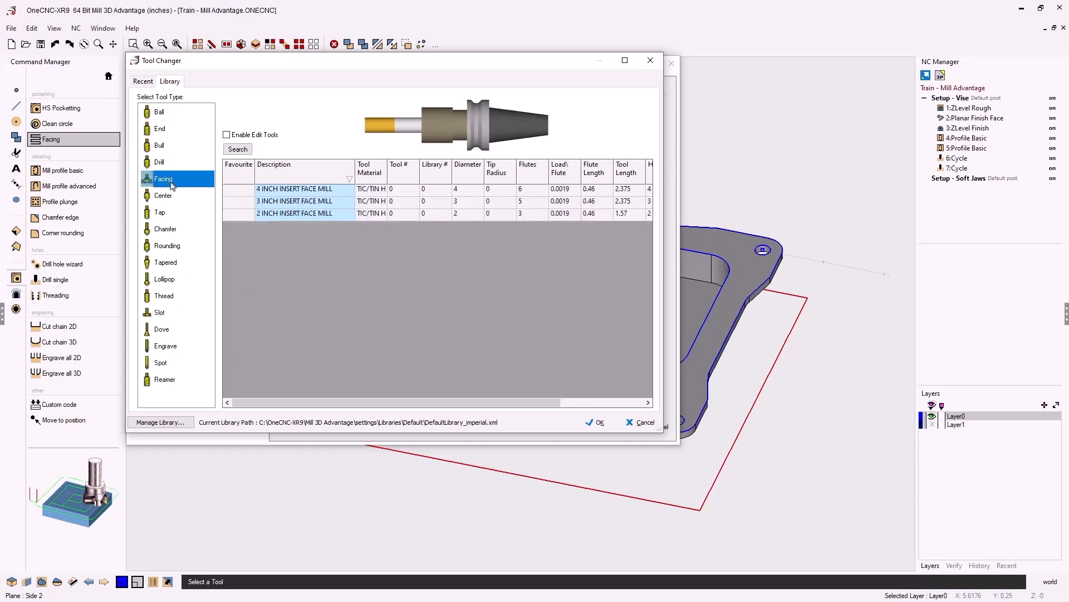
pyautogui.click(284, 217)
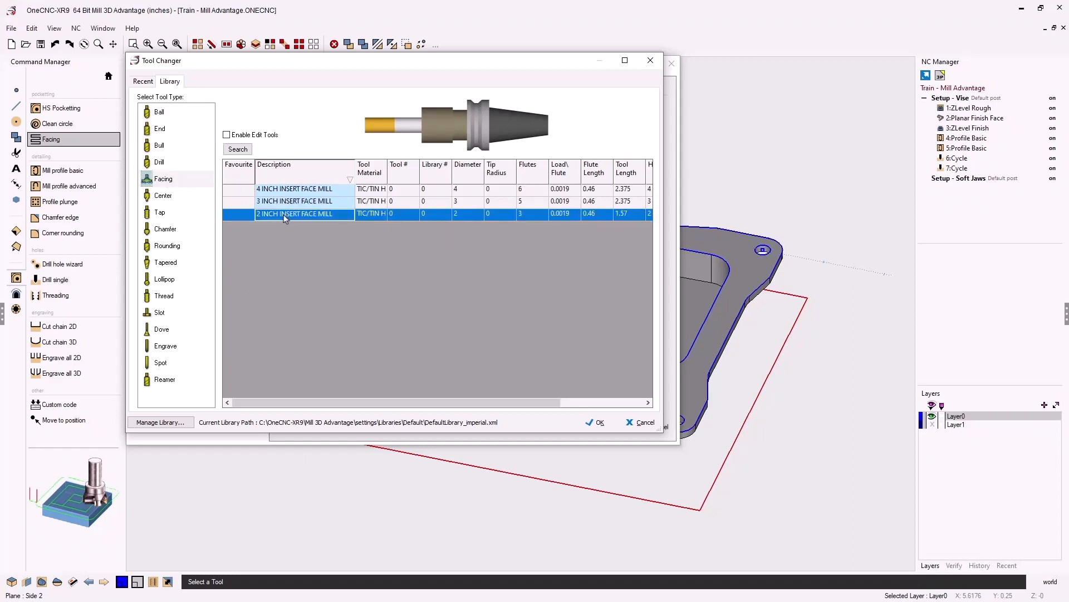
pyautogui.click(594, 422)
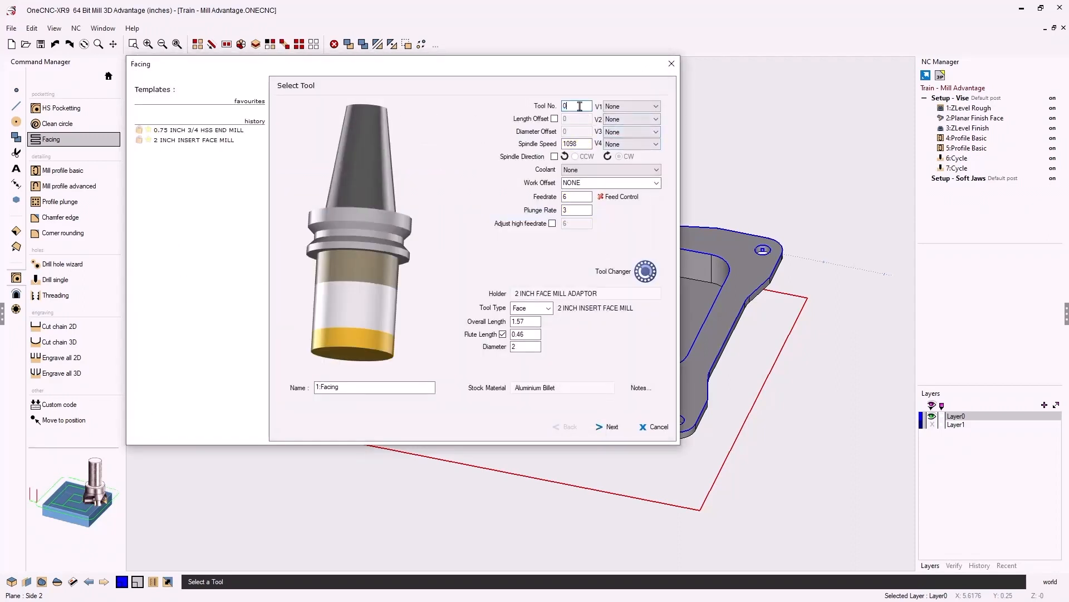
# - Set the face mill's tool number to 1 and its spindle speed to 1100
pyautogui.write('1')
pyautogui.doubleClick(563, 143)
pyautogui.write('1100')
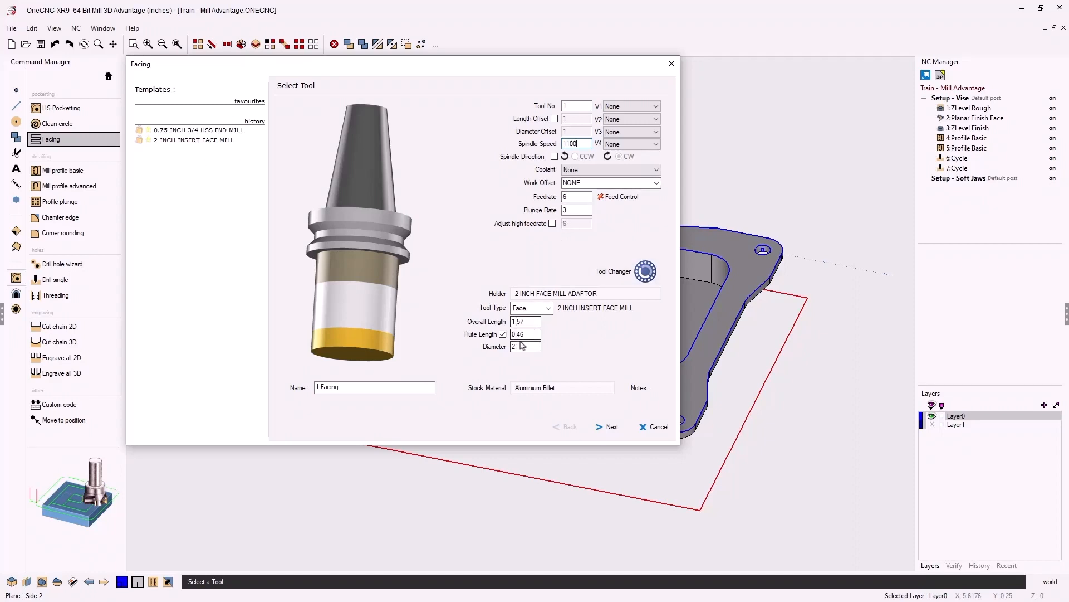
pyautogui.click(613, 428)
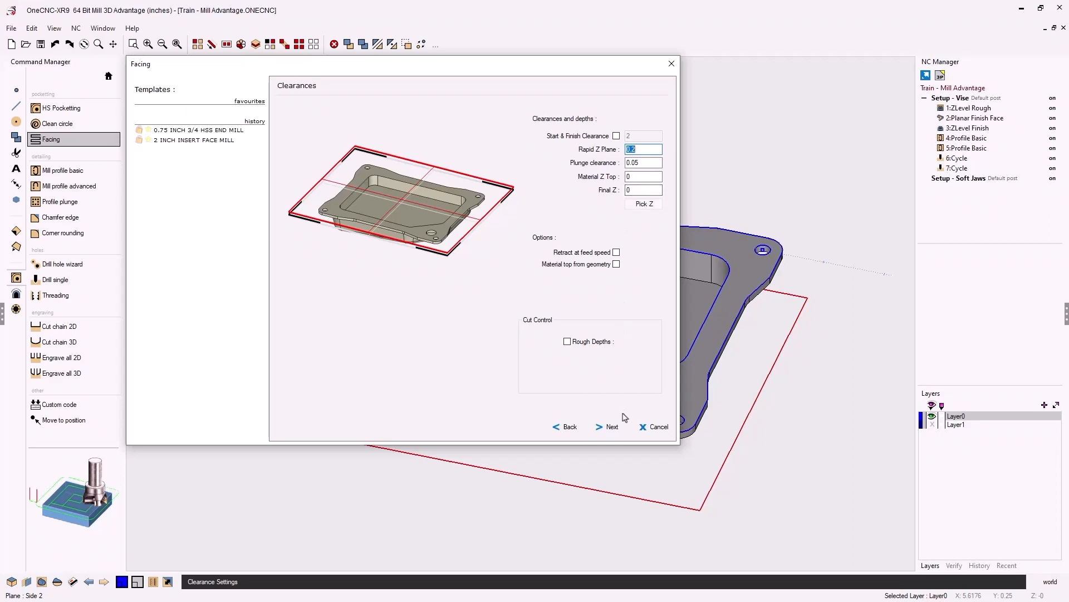
# - Accept the clearance settings and the Zigzag facing parameters to generate the facing toolpath in the soft jaws setup
pyautogui.click(613, 427)
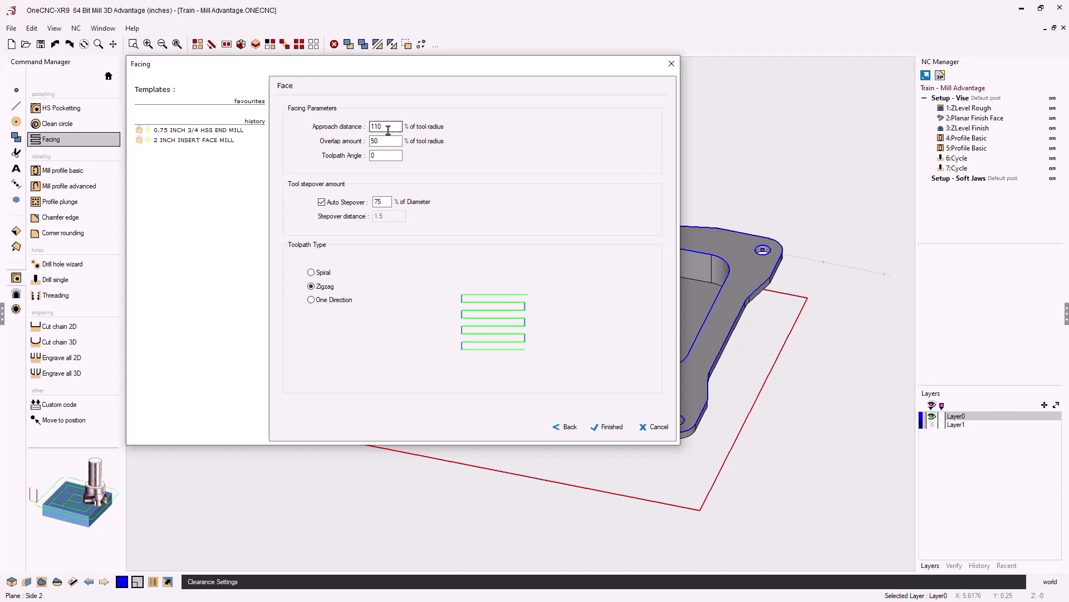
pyautogui.click(380, 157)
pyautogui.click(611, 427)
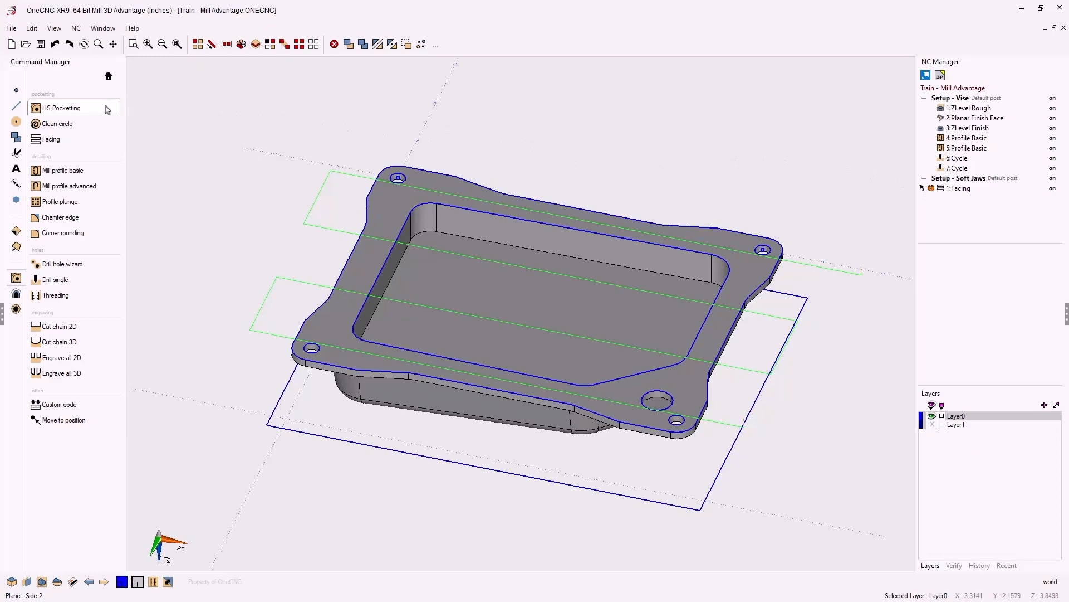
# - Start an HS Pocketting toolpath using the inner pocket outline of the cover as its only boundary
pyautogui.click(80, 111)
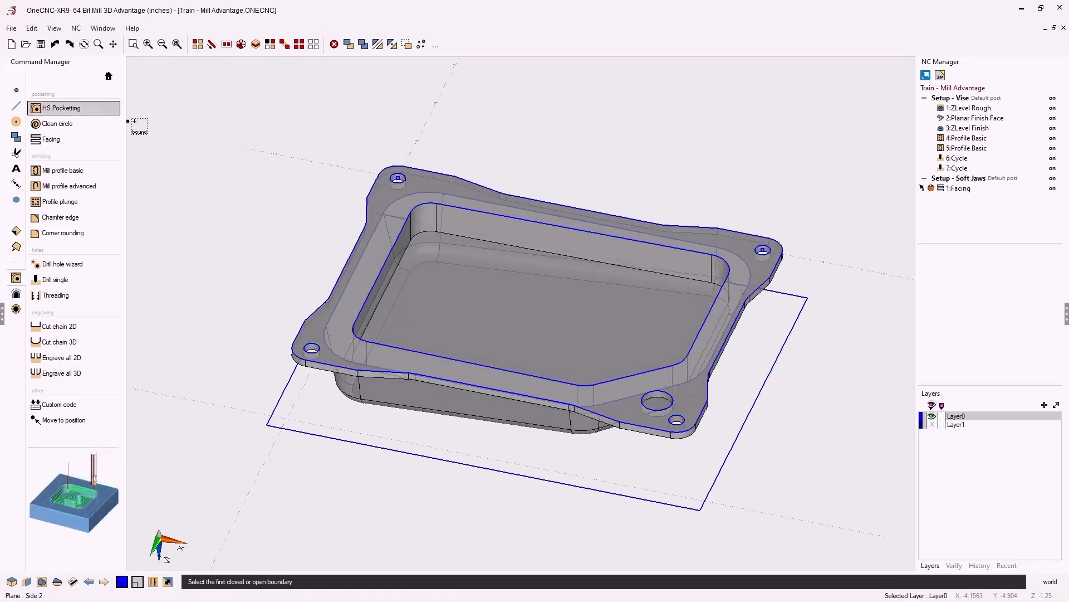
pyautogui.click(527, 221)
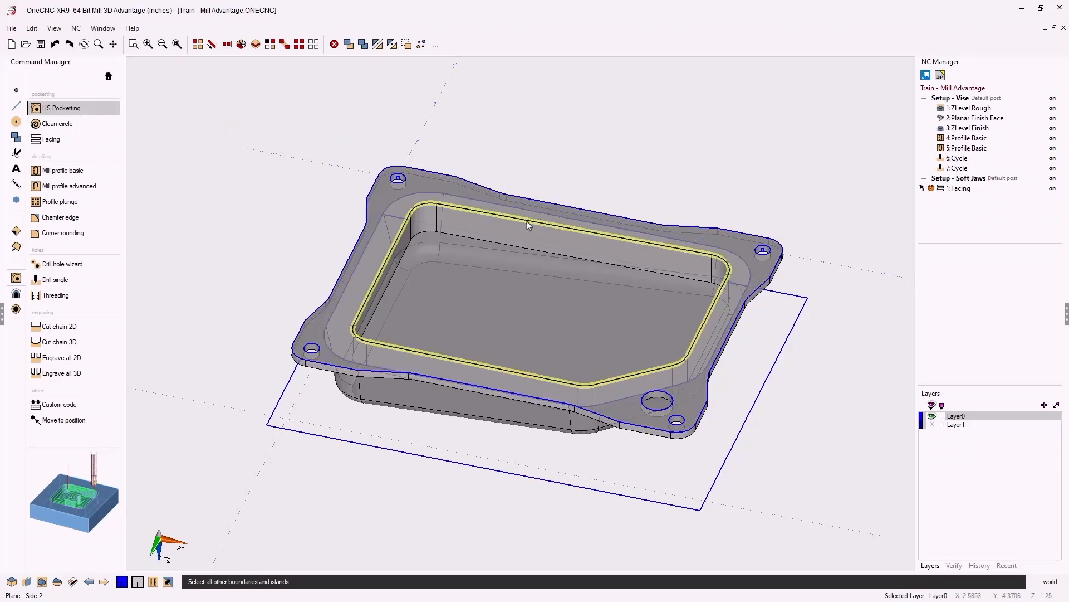
pyautogui.rightClick(527, 221)
pyautogui.moveTo(388, 104); pyautogui.dragTo(331, 71)
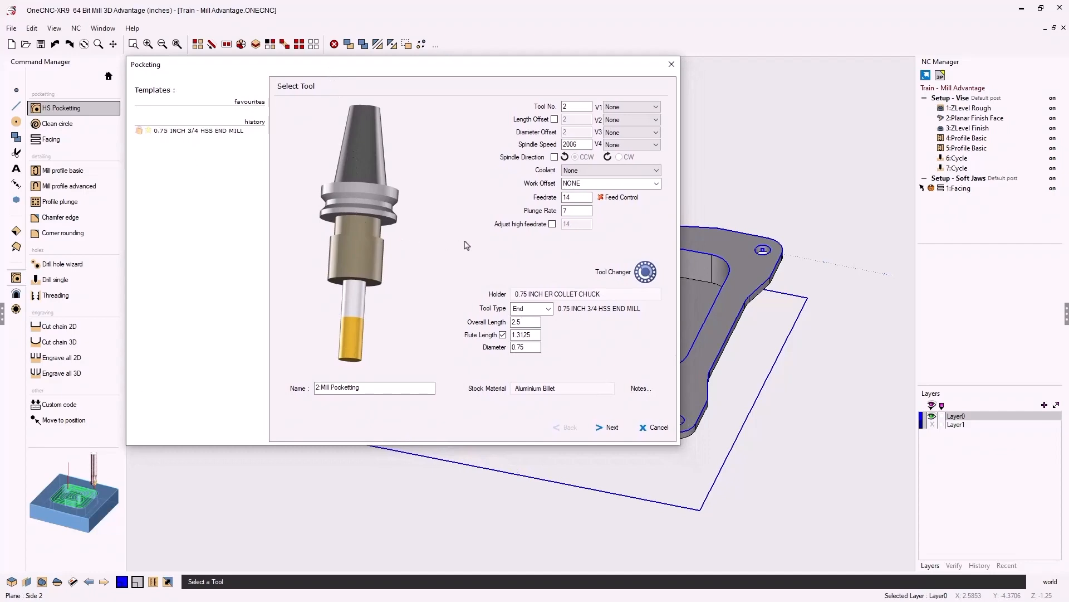
# - Choose the 1 INCH HSS END MILL from the tool library's end mills for the pocketing operation
pyautogui.click(364, 240)
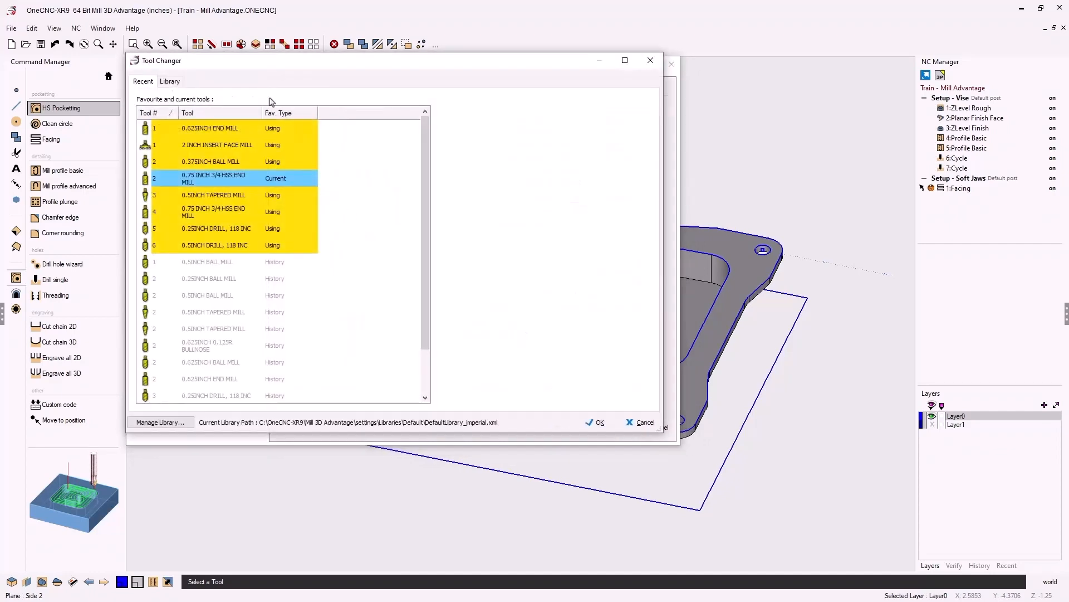
pyautogui.click(172, 81)
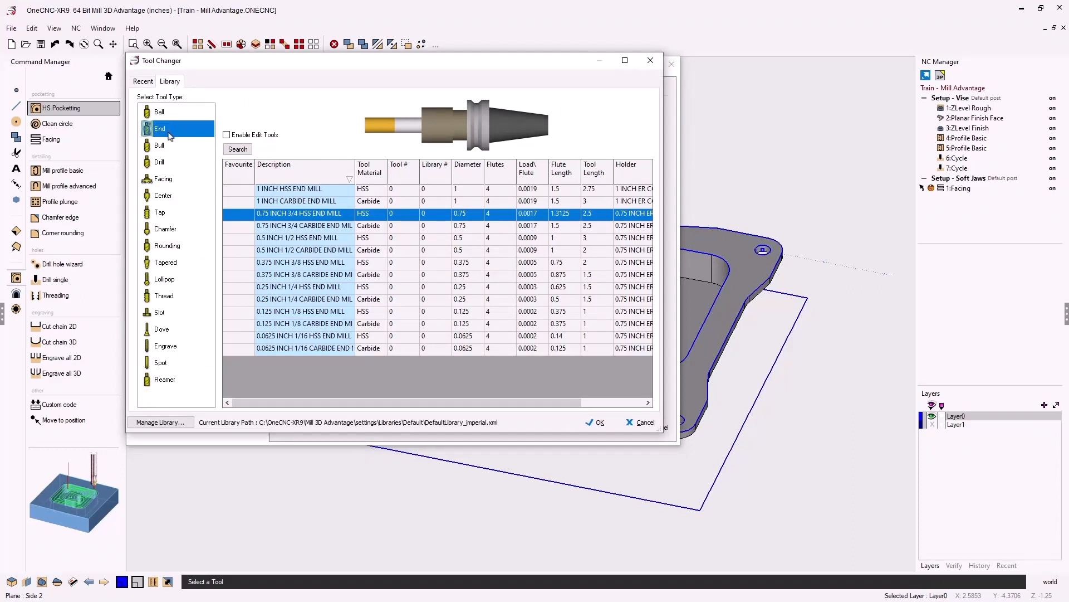
pyautogui.click(277, 191)
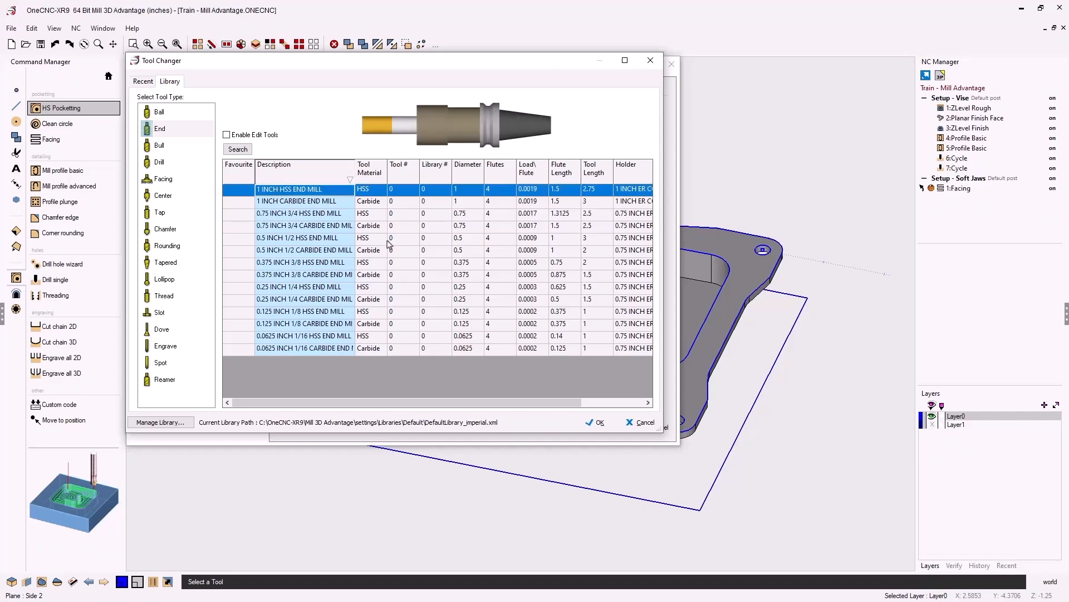
pyautogui.click(600, 423)
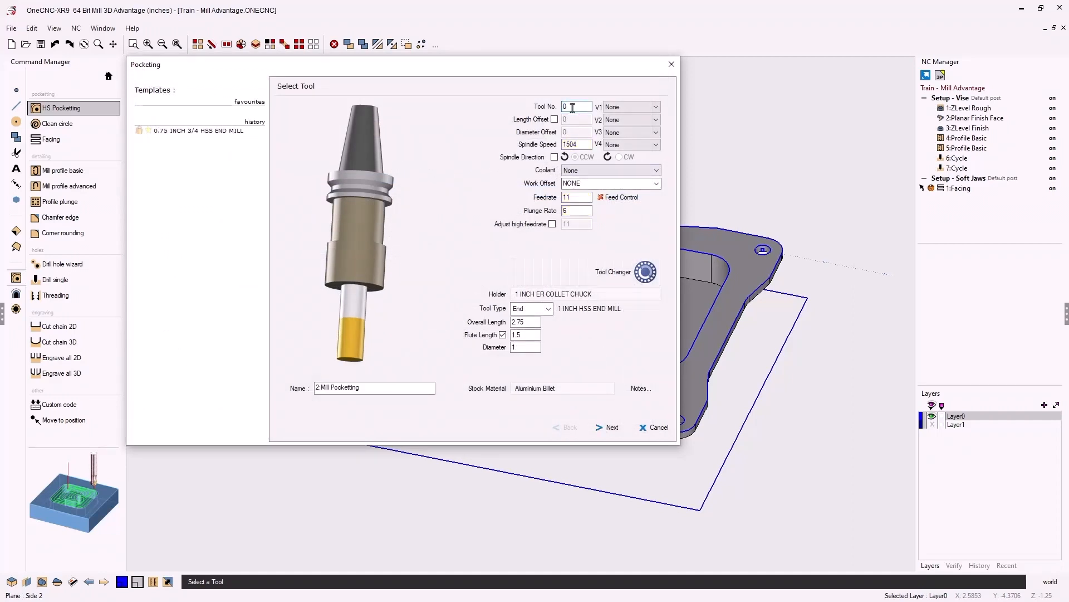
# - Set the pocketing end mill's tool number to 2 and its spindle speed to 1500
pyautogui.write('2')
pyautogui.moveTo(591, 146); pyautogui.dragTo(563, 146)
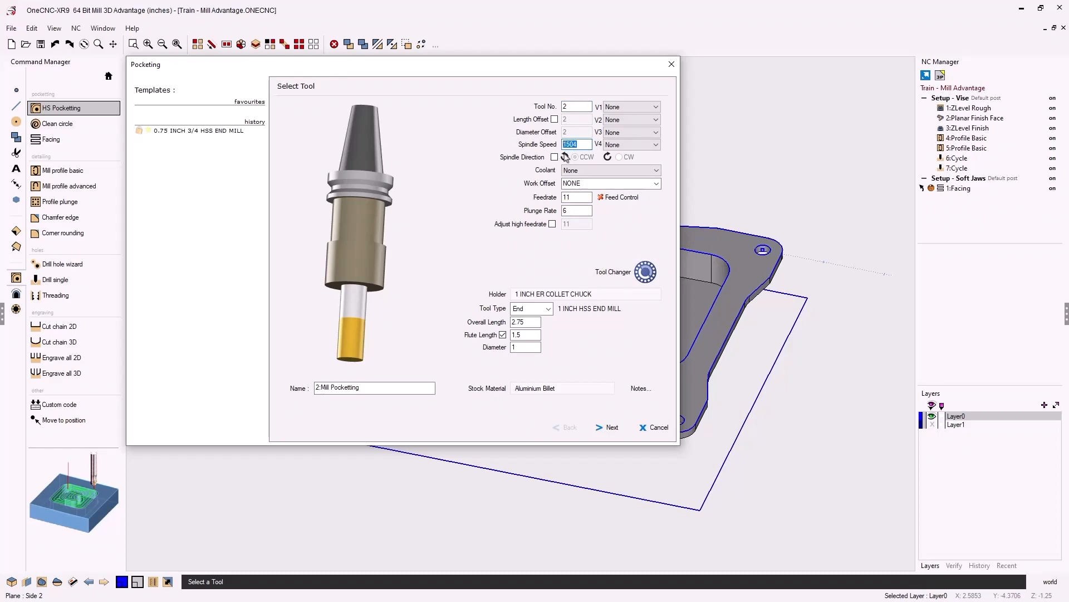
pyautogui.write('15')
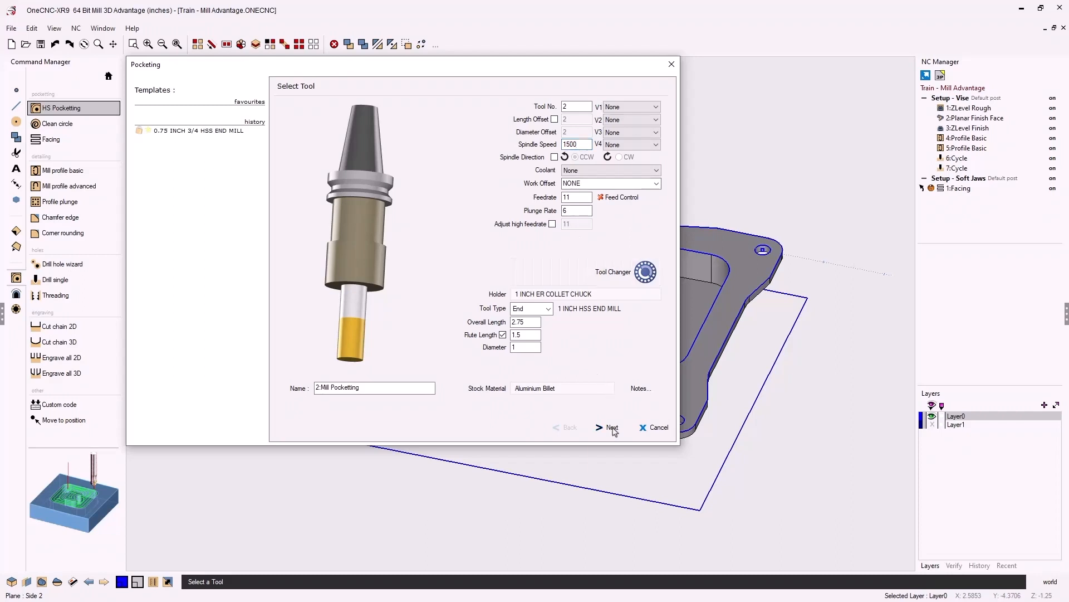
pyautogui.click(614, 426)
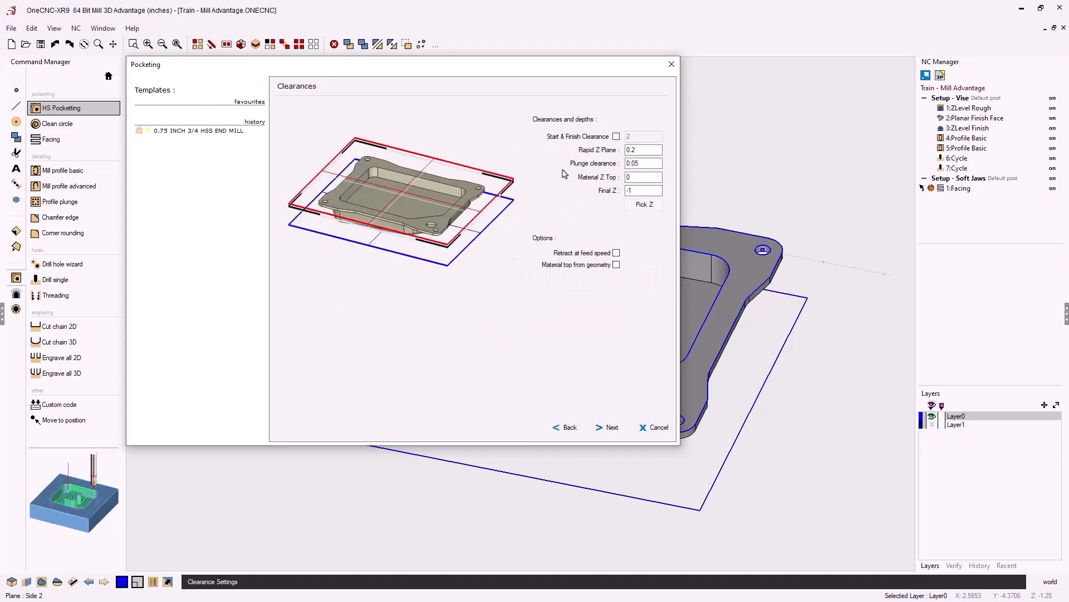
# - Set the pocketing final Z to -0.5625 by picking a point on the pocket floor, and accept the clearances
pyautogui.click(644, 205)
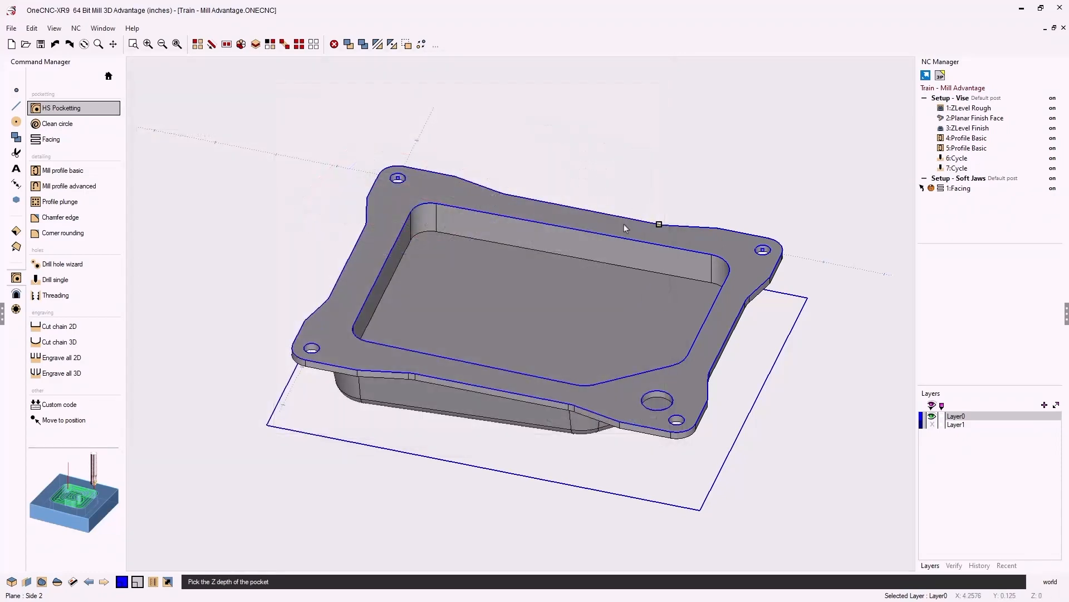
pyautogui.click(436, 232)
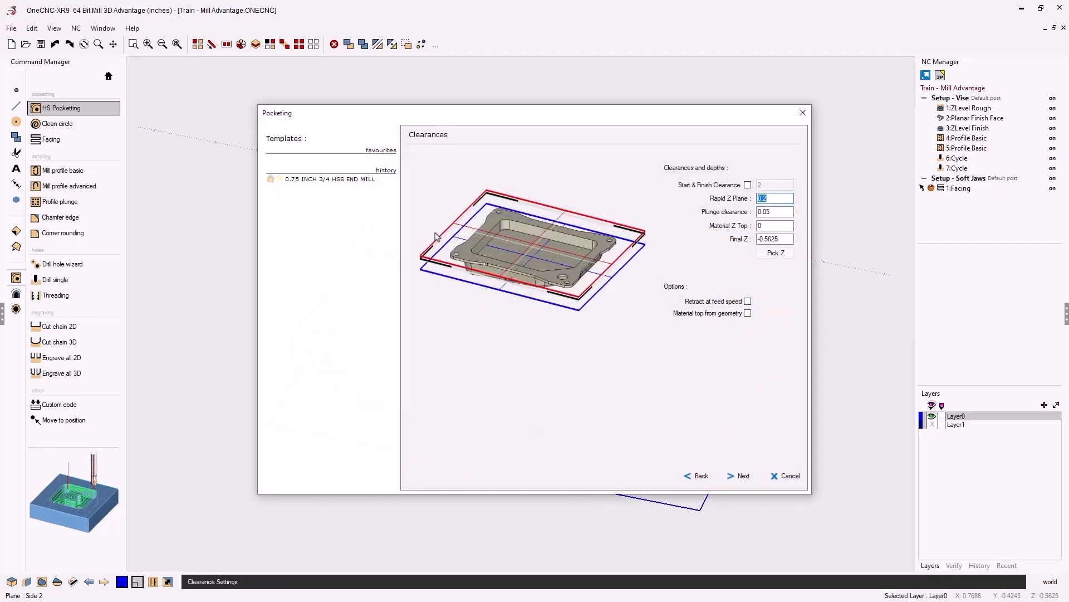
pyautogui.moveTo(422, 122); pyautogui.dragTo(294, 72)
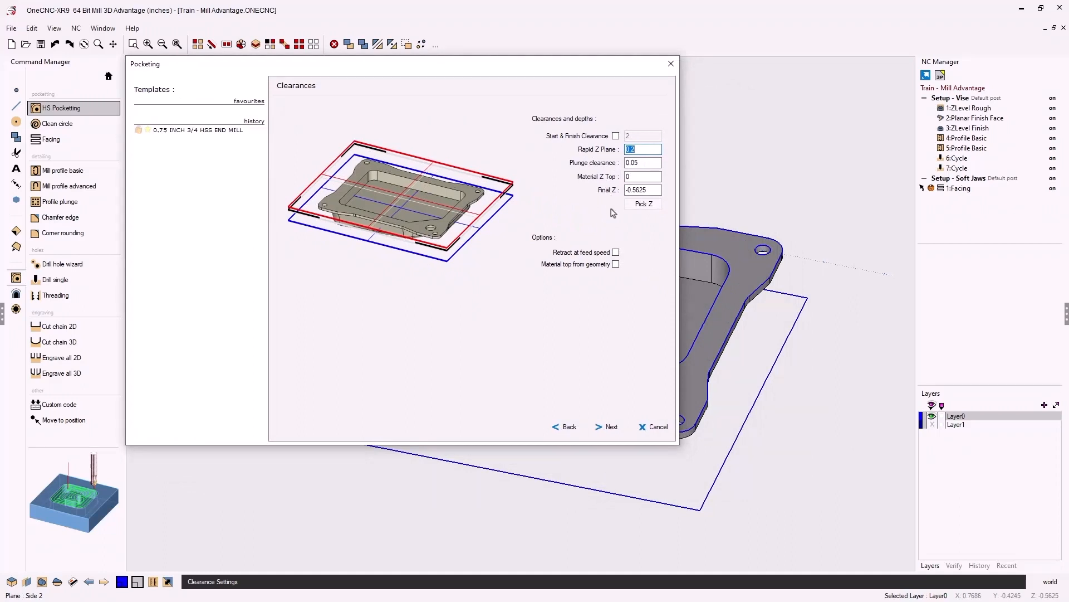
pyautogui.click(611, 428)
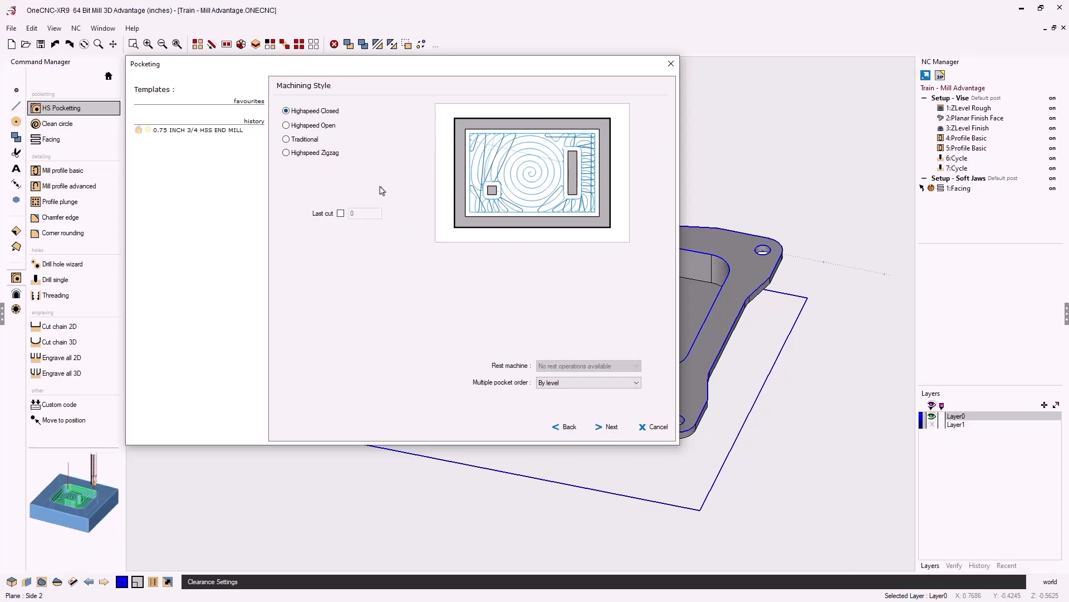
# - Generate the pocketing toolpath with Highspeed Closed style, Ramp Zigzag entry at 3 degrees, 0.02 left on sides and no finishing pass
pyautogui.click(608, 428)
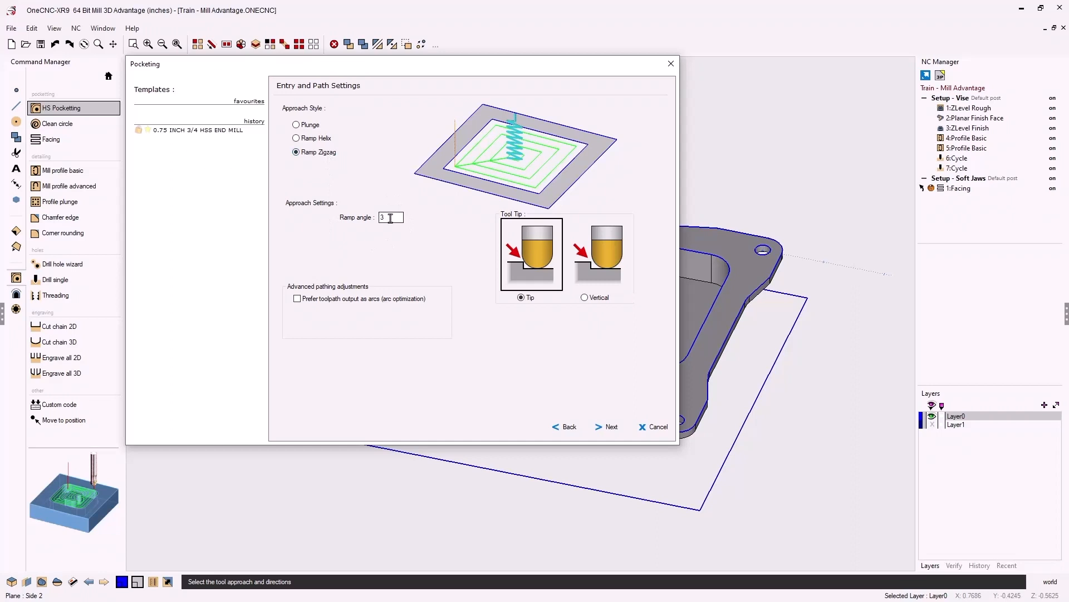
pyautogui.click(611, 427)
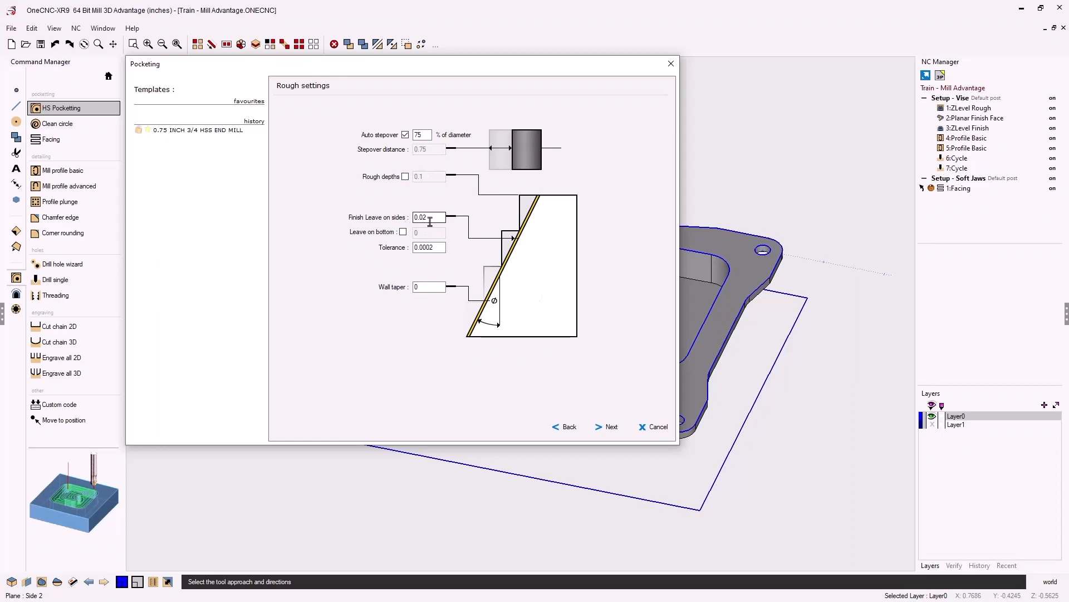
pyautogui.click(424, 247)
pyautogui.click(610, 427)
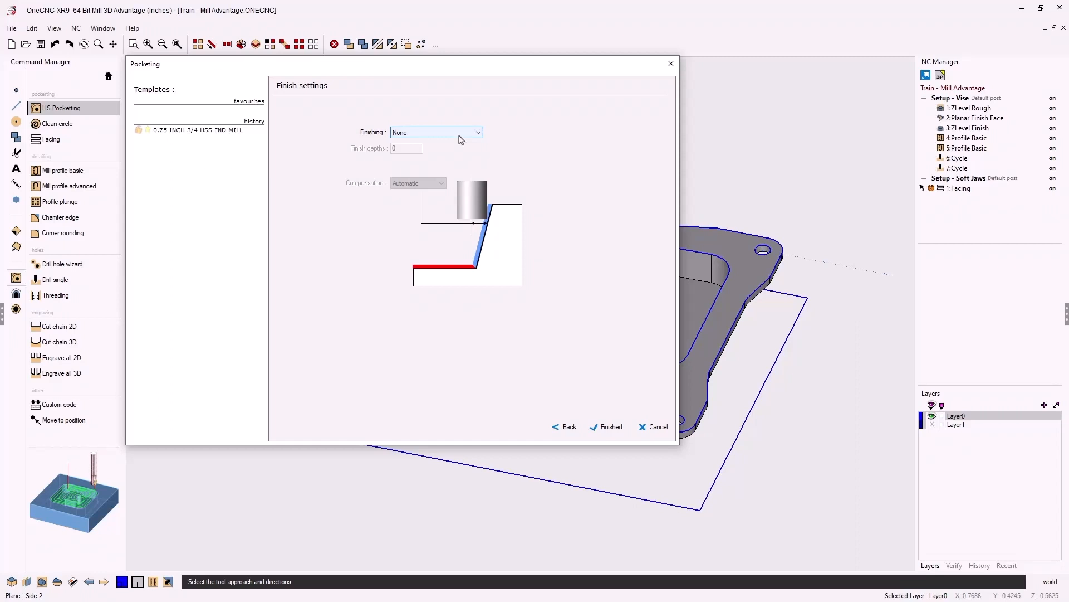
pyautogui.click(609, 426)
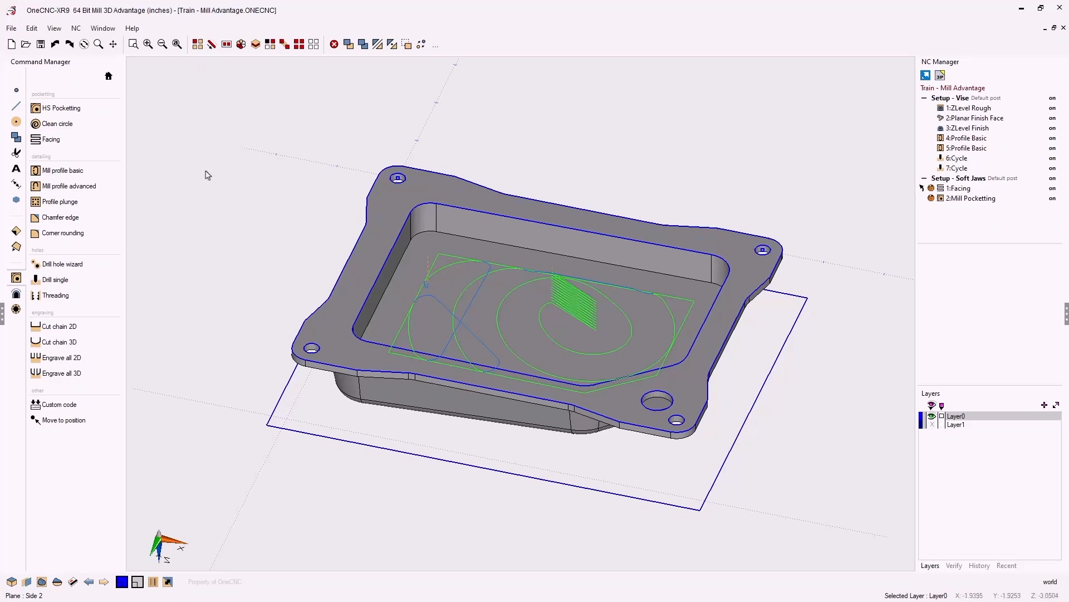
# - Start a Mill profile basic toolpath along the whole inner pocket outline, with the cutting side inside the pocket
pyautogui.click(78, 176)
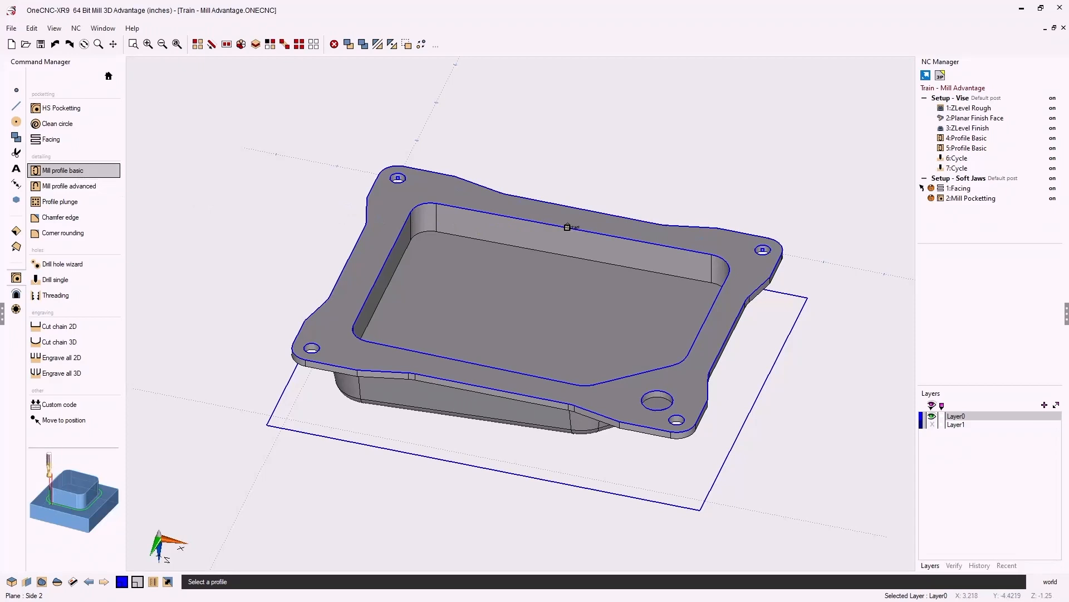
pyautogui.click(569, 227)
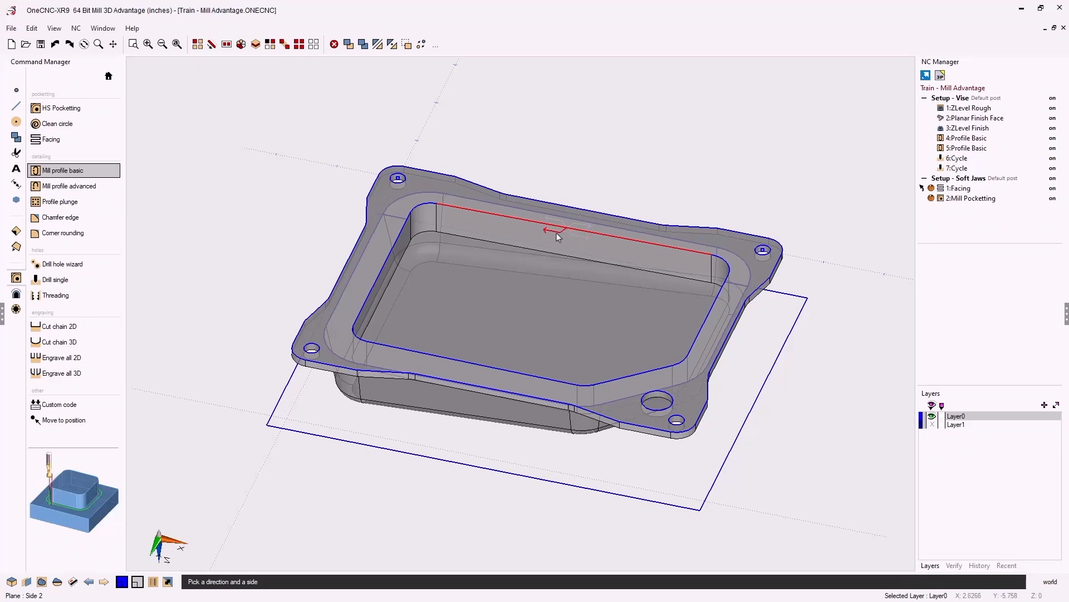
pyautogui.click(557, 233)
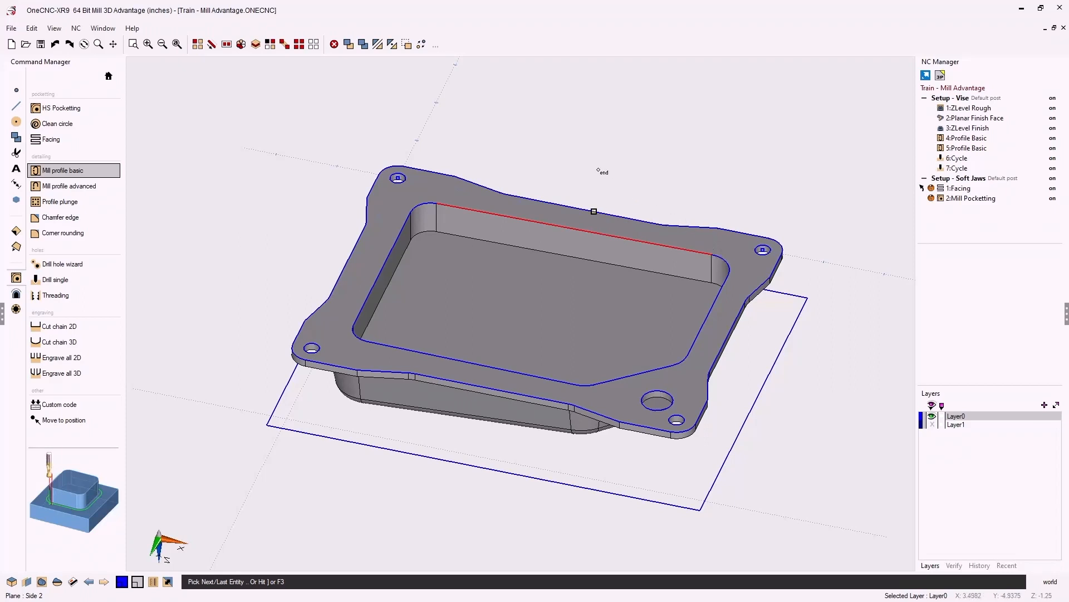
pyautogui.press('F3')
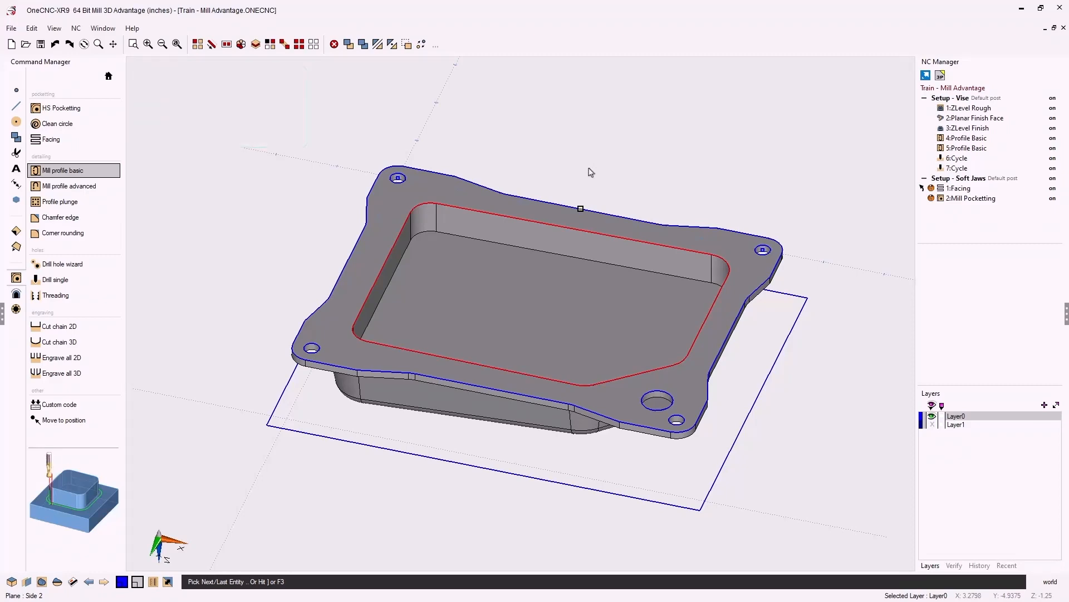
pyautogui.press('F3')
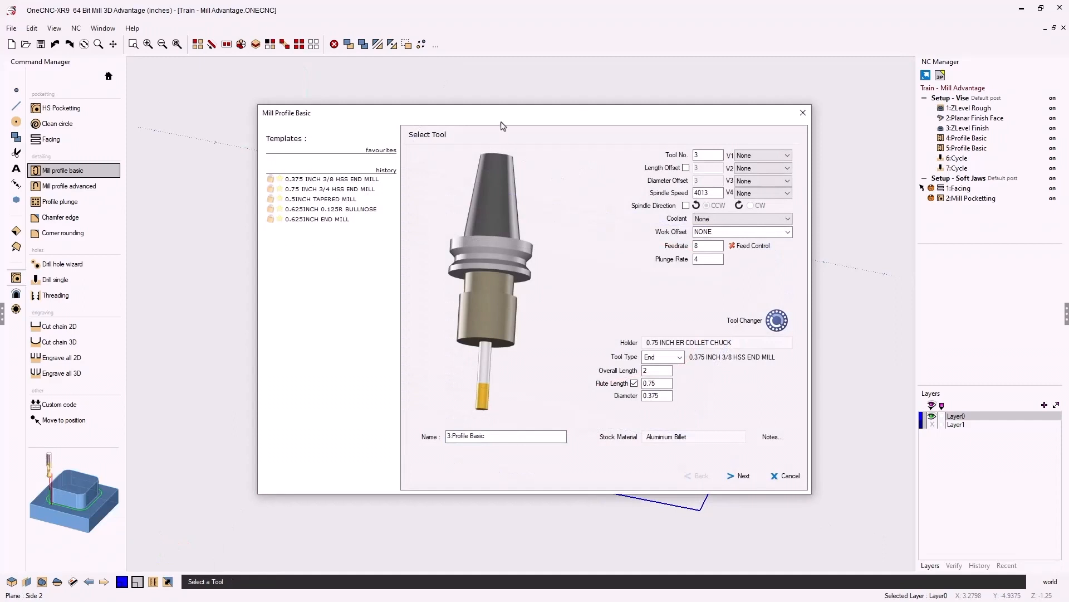
pyautogui.moveTo(503, 124); pyautogui.dragTo(373, 75)
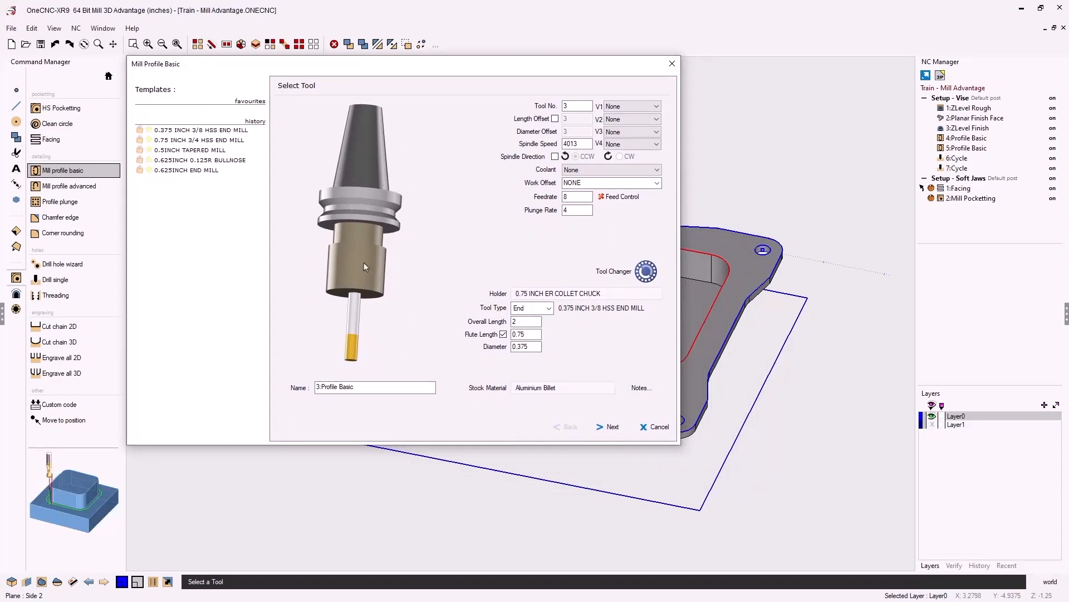
# - Set the 3/8 end mill's spindle speed to 4000 and accept the profile clearances with final Z at -0.5625
pyautogui.doubleClick(574, 144)
pyautogui.write('4')
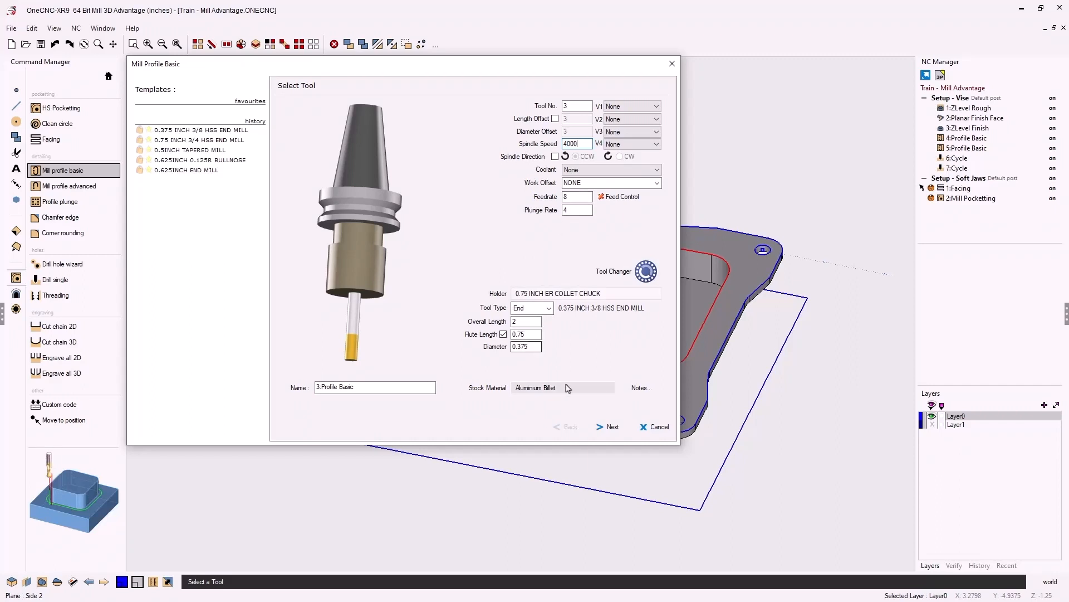
pyautogui.click(612, 426)
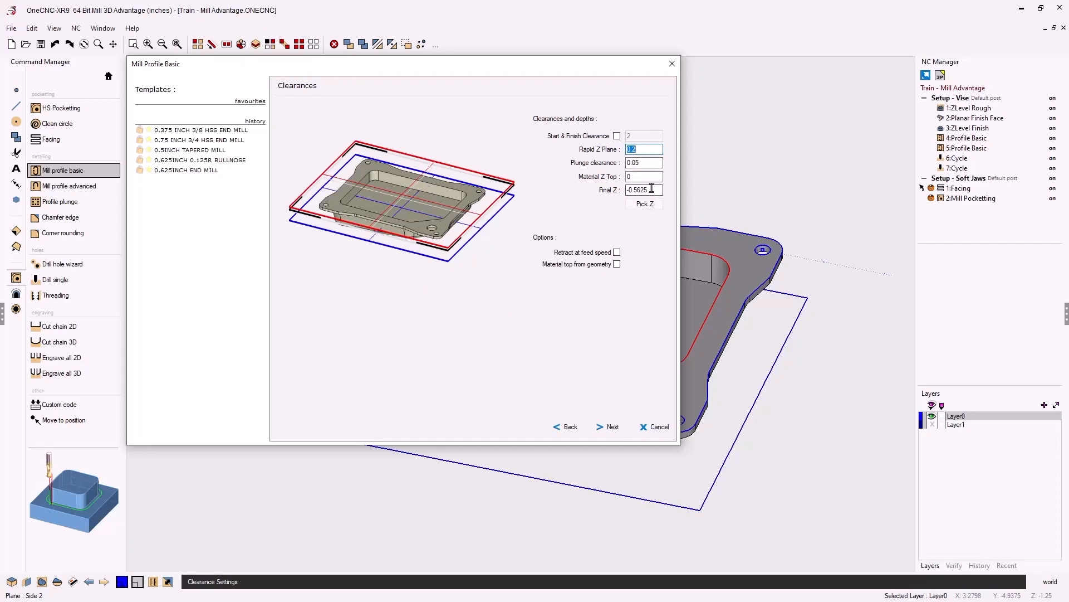
pyautogui.click(613, 427)
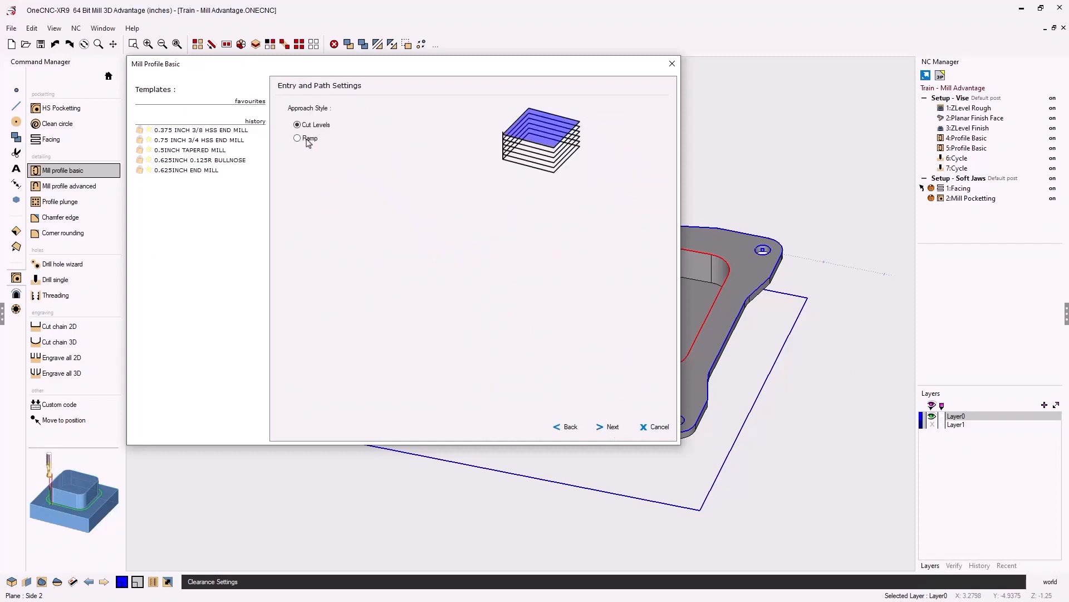
# - Use the Cut Levels approach for the profile, leaving 0 on the sides and applying no finishing pass
pyautogui.click(297, 139)
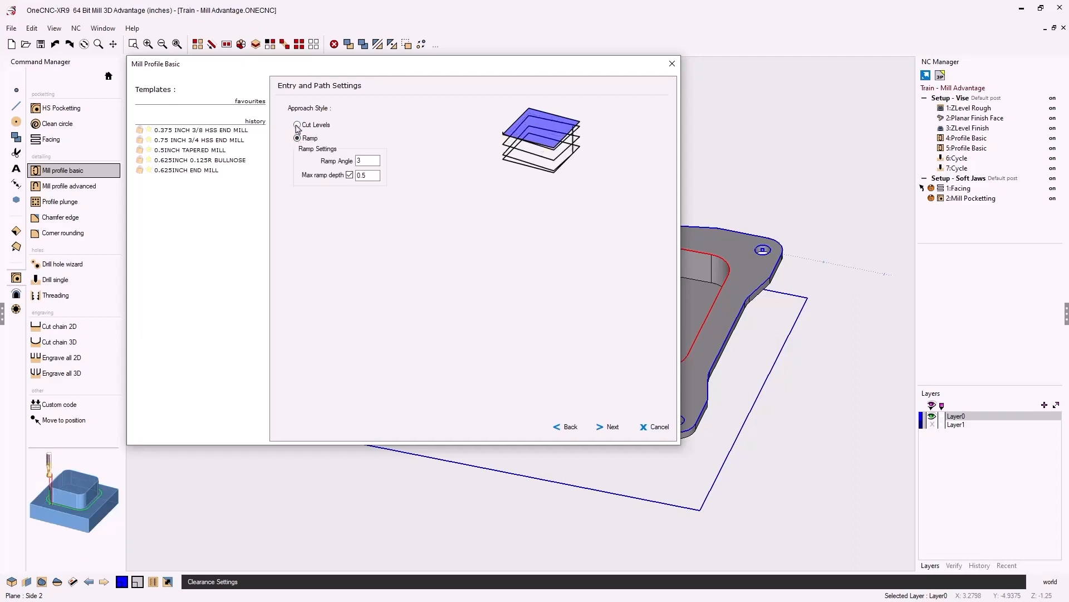
pyautogui.click(298, 126)
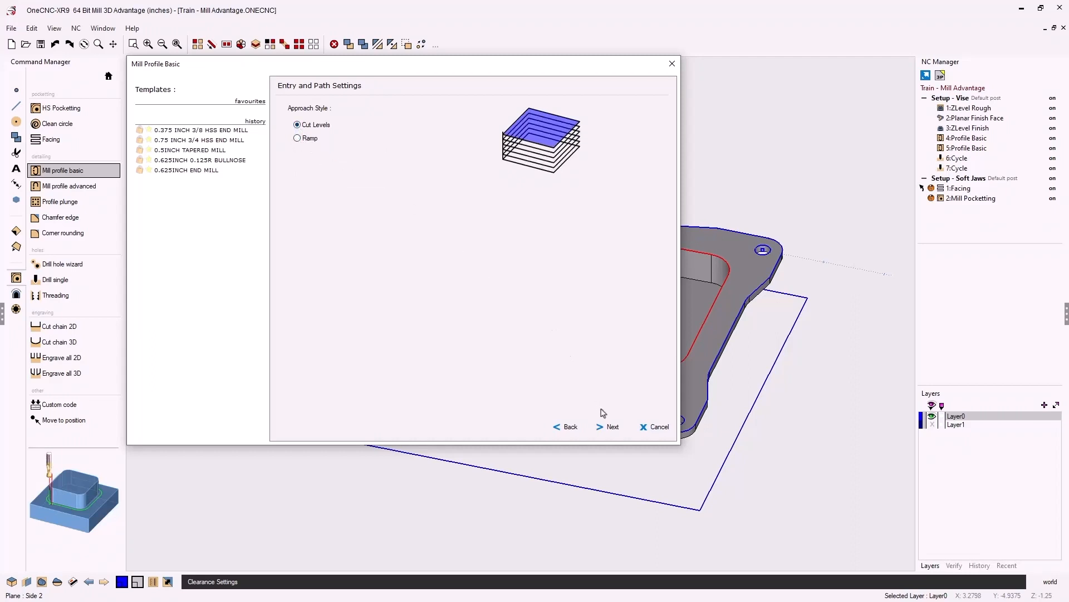
pyautogui.click(613, 427)
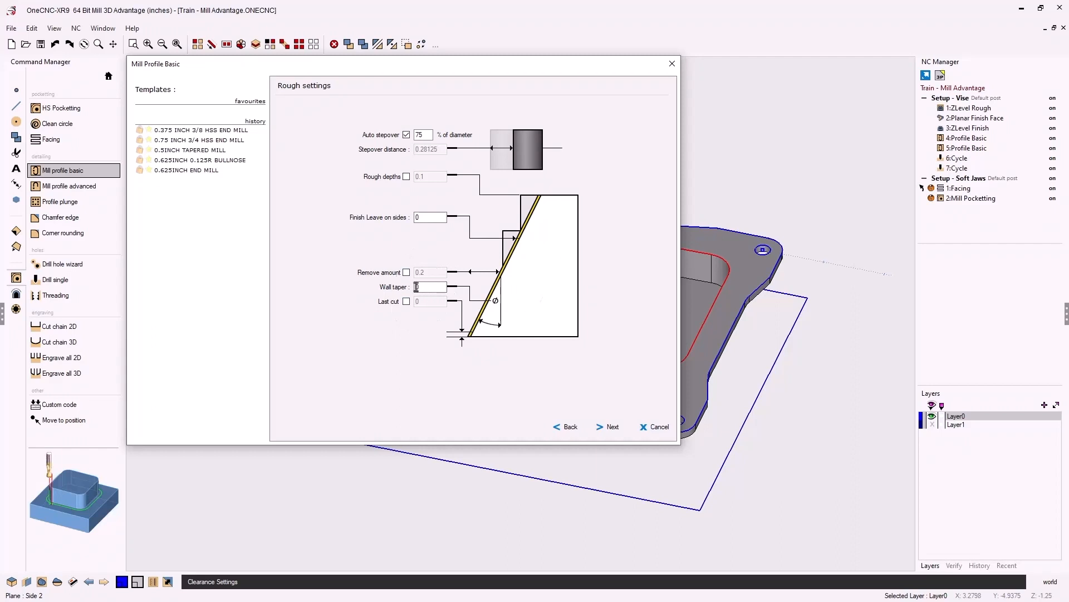
pyautogui.click(611, 428)
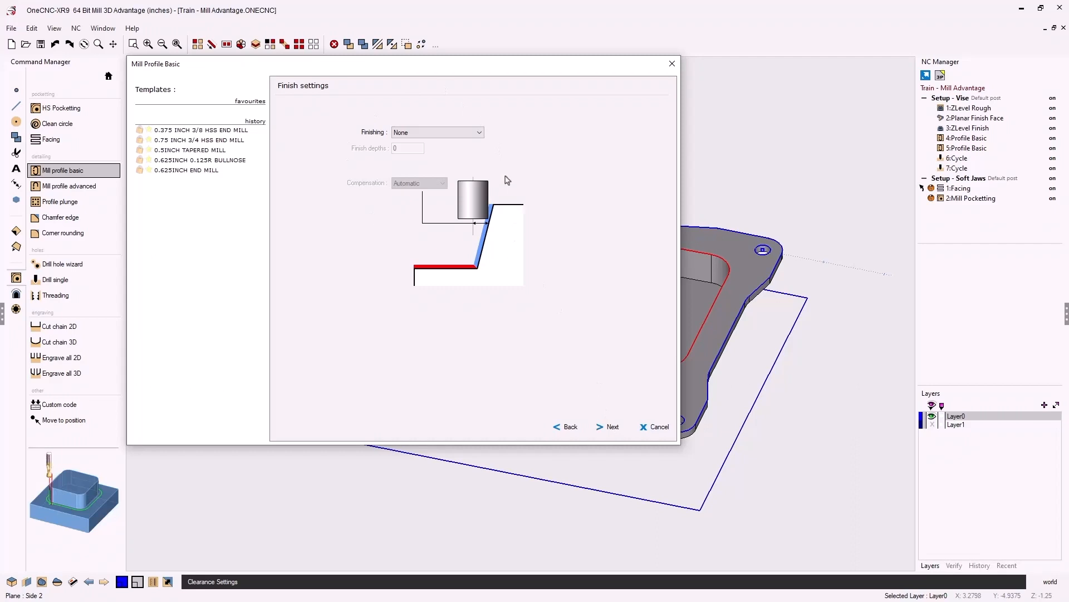
pyautogui.click(612, 427)
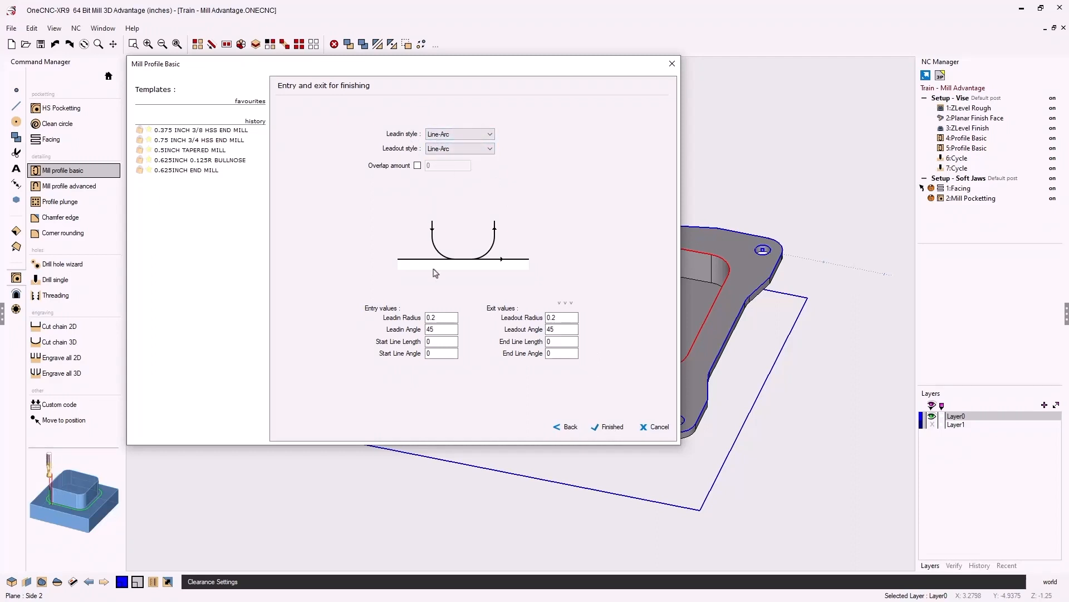
# - Generate the pocket profile toolpath with Line-Arc lead-in and lead-out at 0.2 radius and 45 degree angle
pyautogui.click(440, 321)
pyautogui.click(437, 329)
pyautogui.click(550, 317)
pyautogui.click(613, 427)
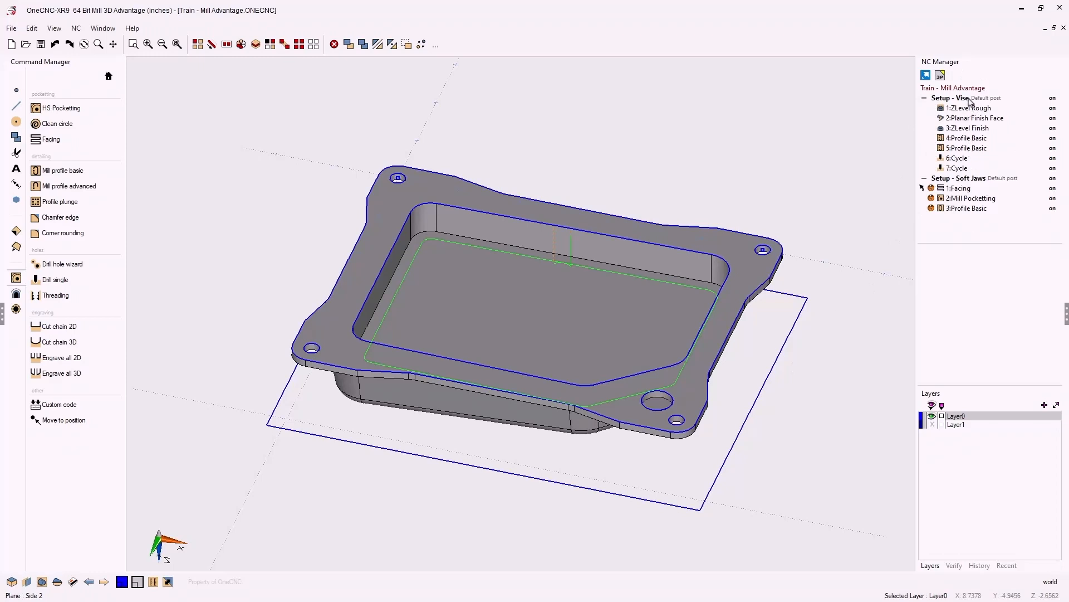
# - Run solid verification with boundary stock from Z 0 to -1.5, slowing the simulation to Default Speed to examine the second-side machining
pyautogui.rightClick(964, 180)
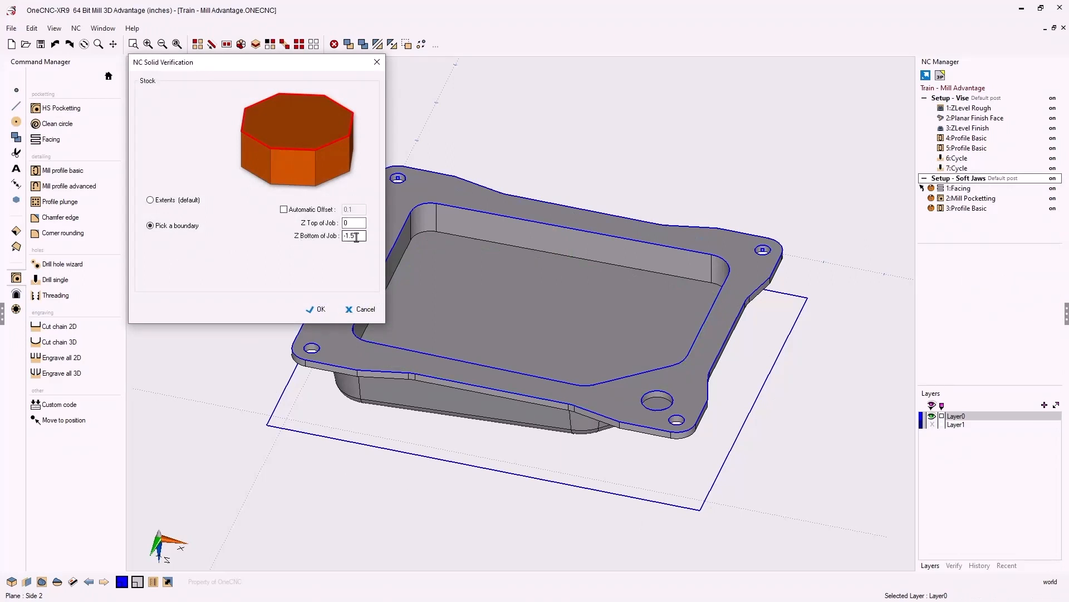
pyautogui.click(320, 311)
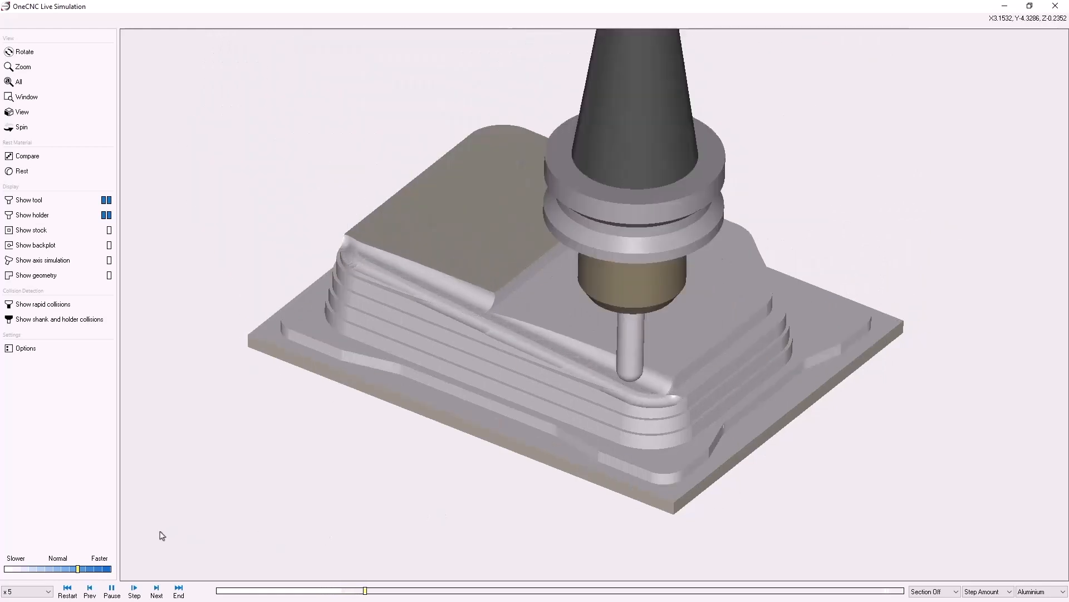
pyautogui.click(88, 569)
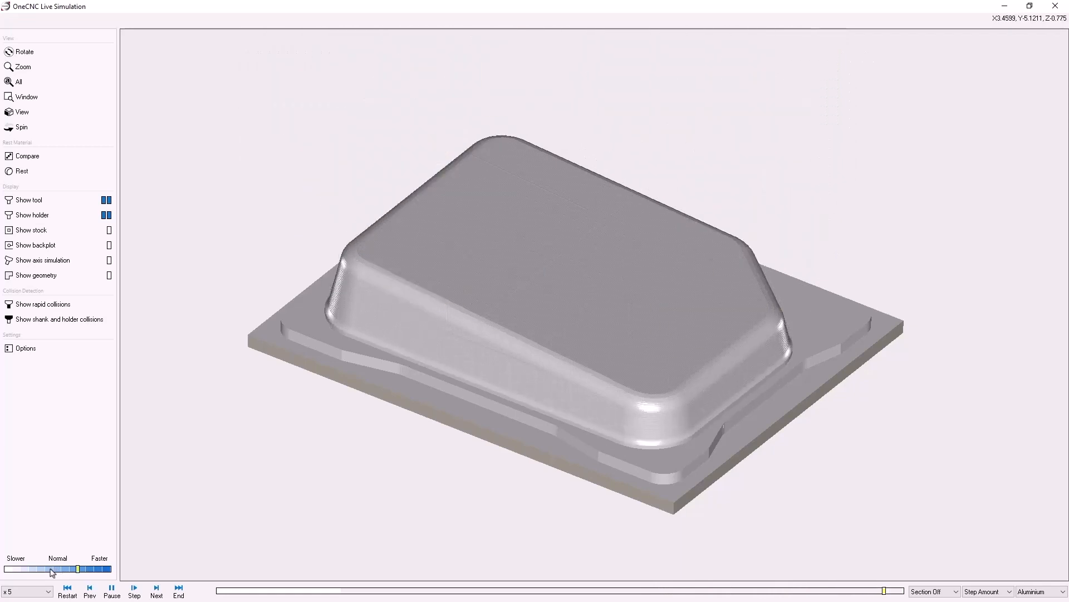
pyautogui.click(51, 572)
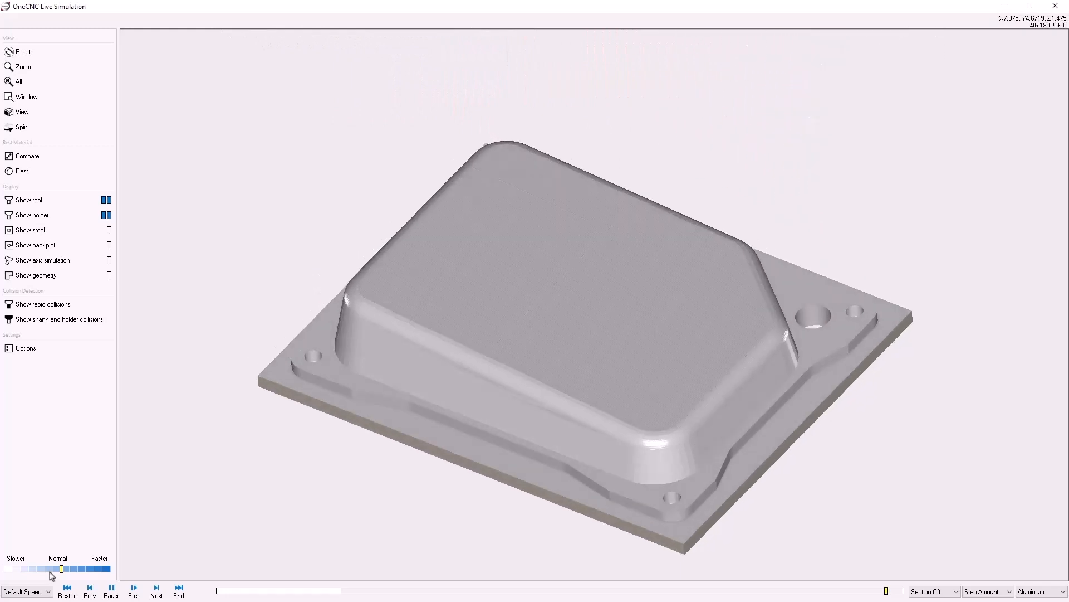
pyautogui.moveTo(448, 473); pyautogui.dragTo(696, 516, button='middle')
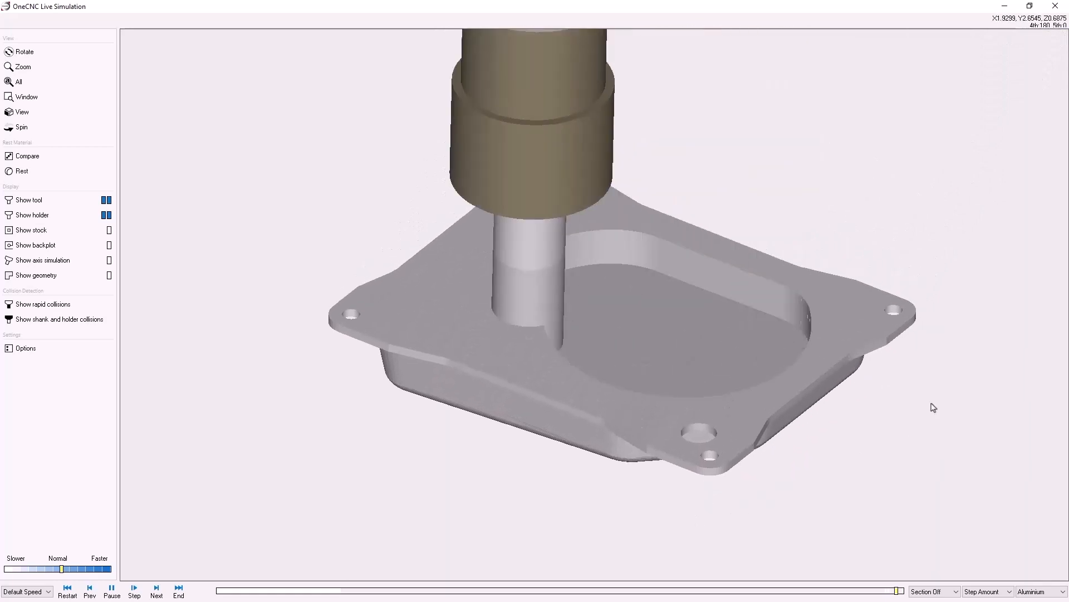